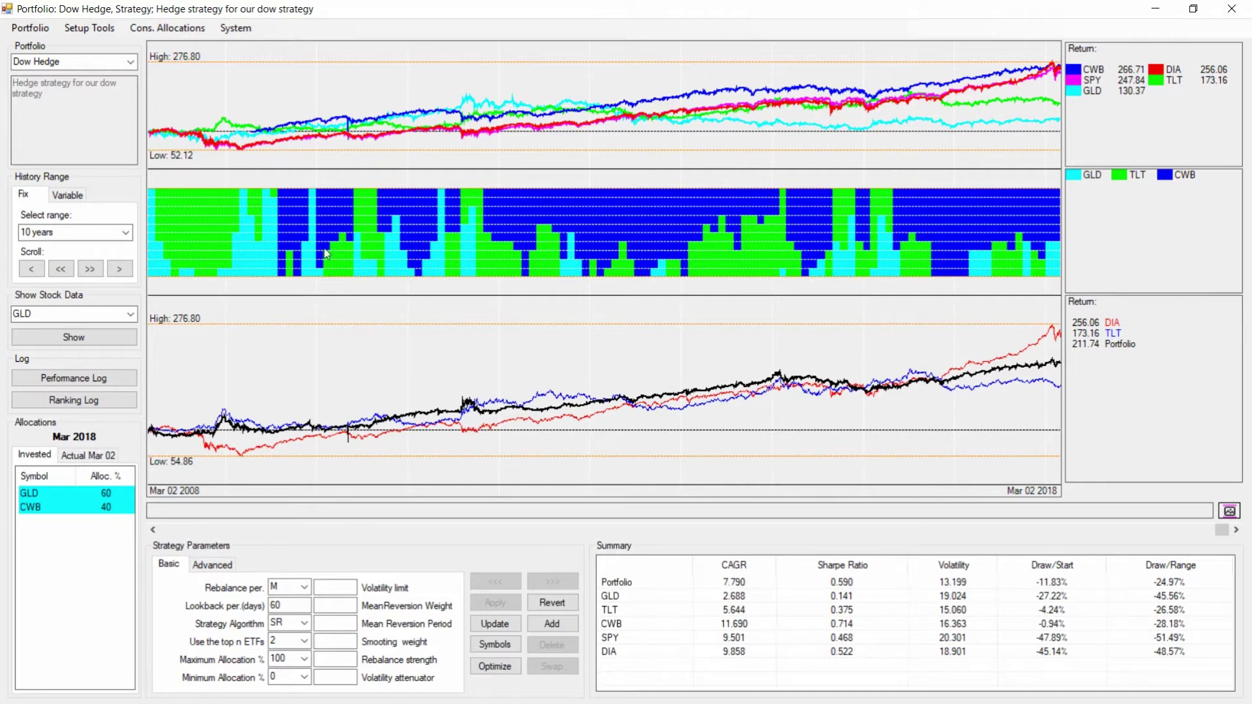
Open the Setup Tools menu above the Dow Hedge backtest charts.
{"action": "left_click", "coordinate": [86, 31]}
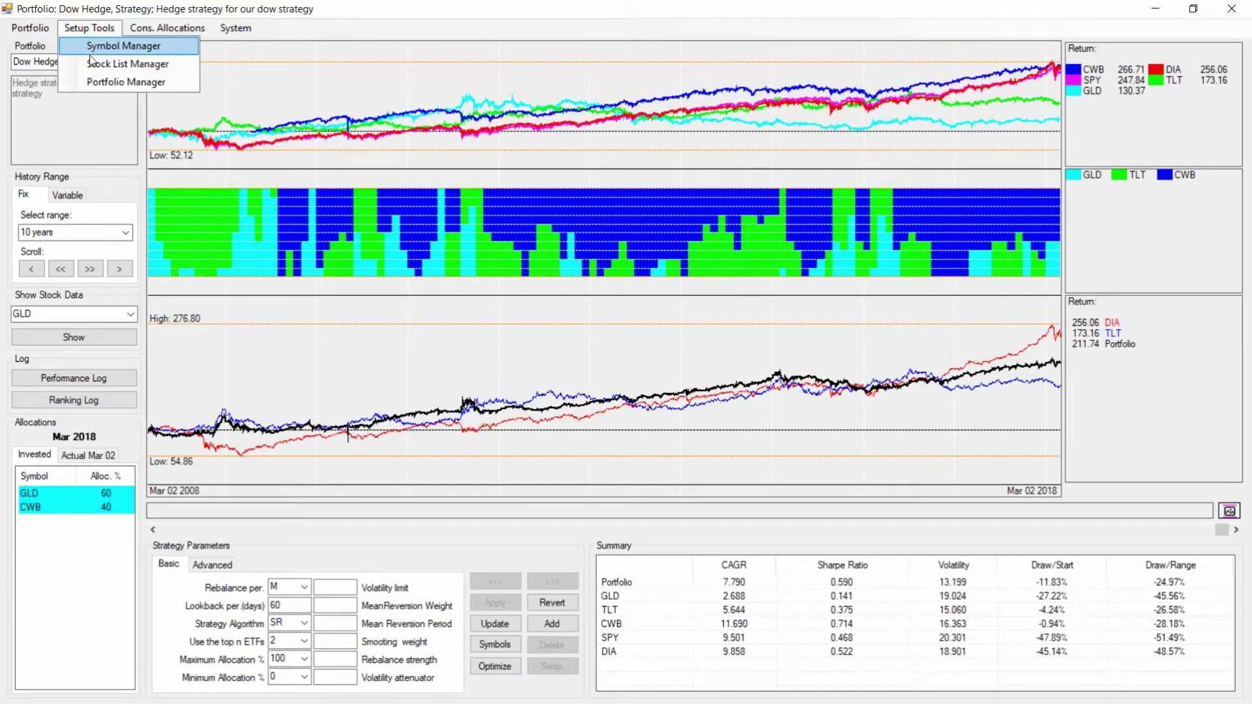
In Portfolio Manager, create portfolio 'Dow Hedged' described as 'Meta Strategy of Dow and Hedge'.
{"action": "left_click", "coordinate": [99, 81]}
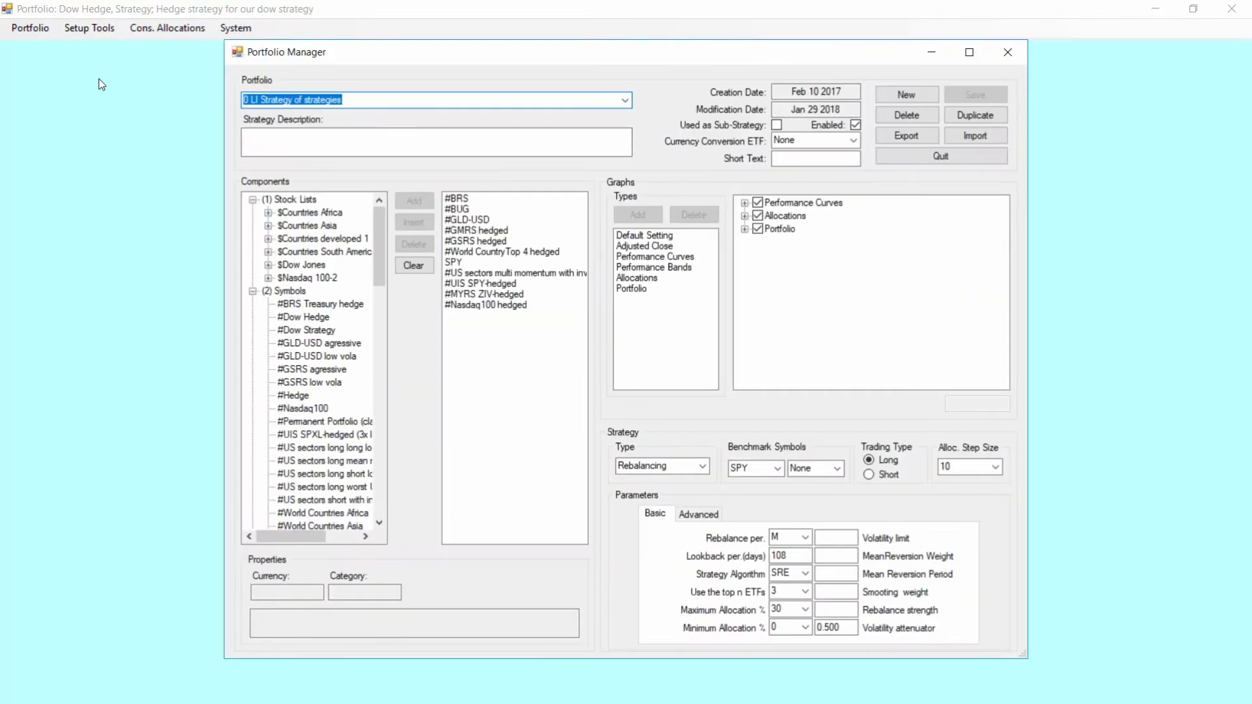
{"action": "left_click", "coordinate": [901, 99]}
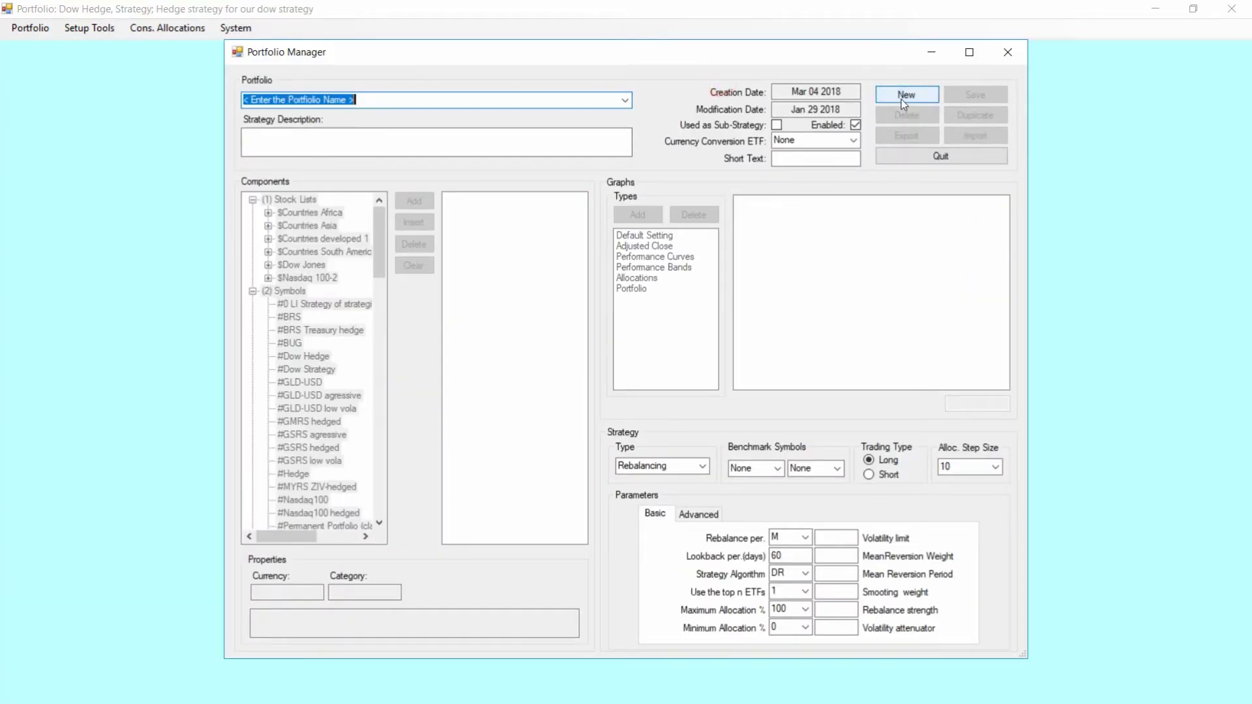
{"action": "type", "text": "Dow Hedged"}
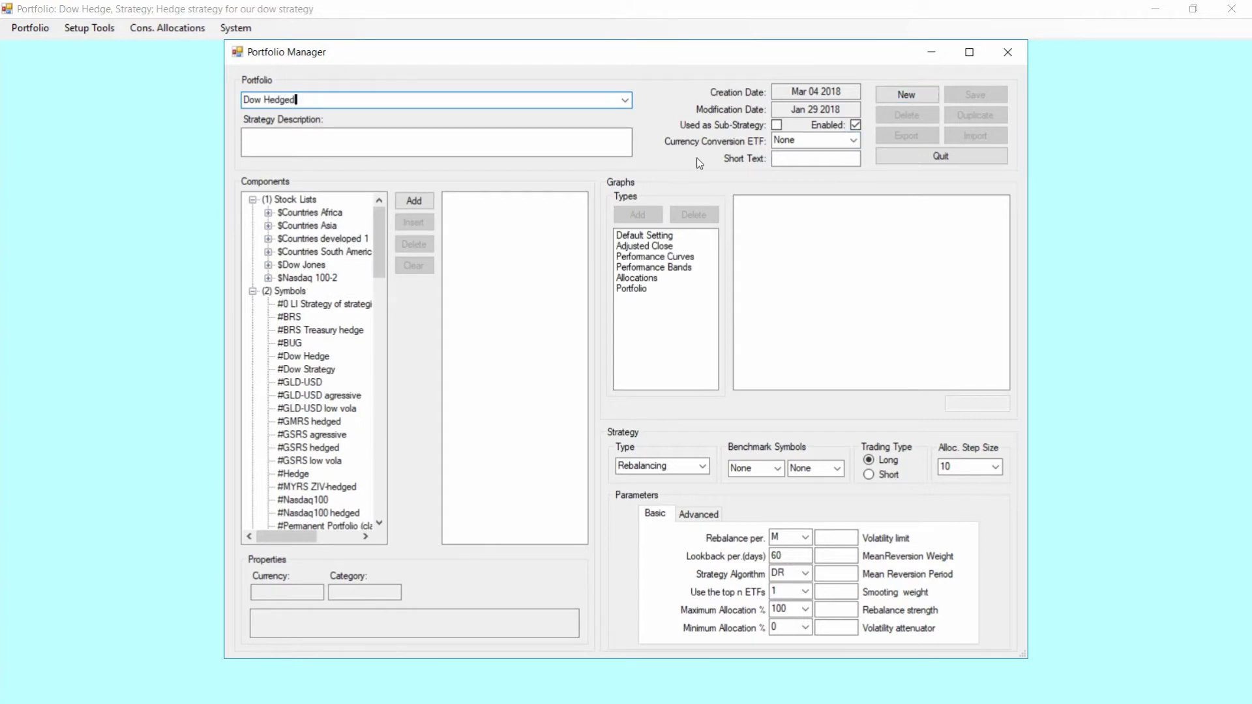
{"action": "left_click", "coordinate": [456, 144]}
{"action": "type", "text": "Meta S"}
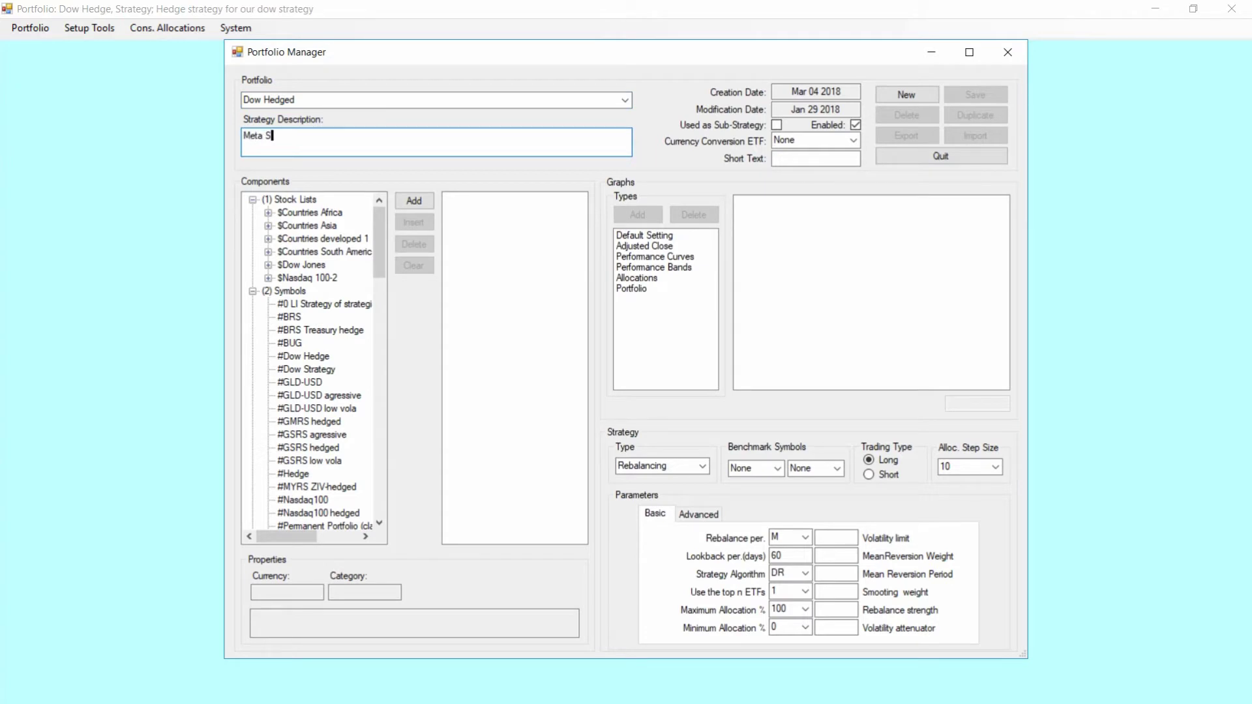
{"action": "type", "text": "trategy of Dow and Hedge"}
{"action": "left_click_drag", "start_coordinate": [378, 222], "coordinate": [375, 259]}
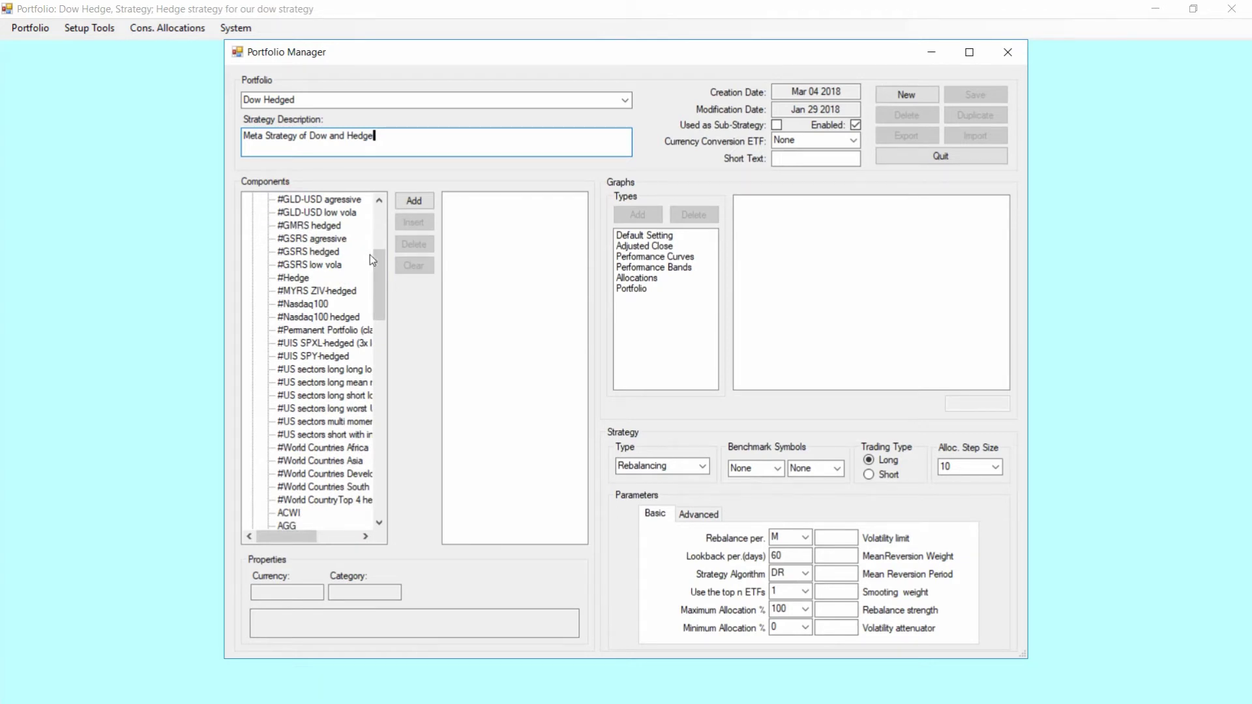
{"action": "left_click_drag", "start_coordinate": [382, 271], "coordinate": [381, 245]}
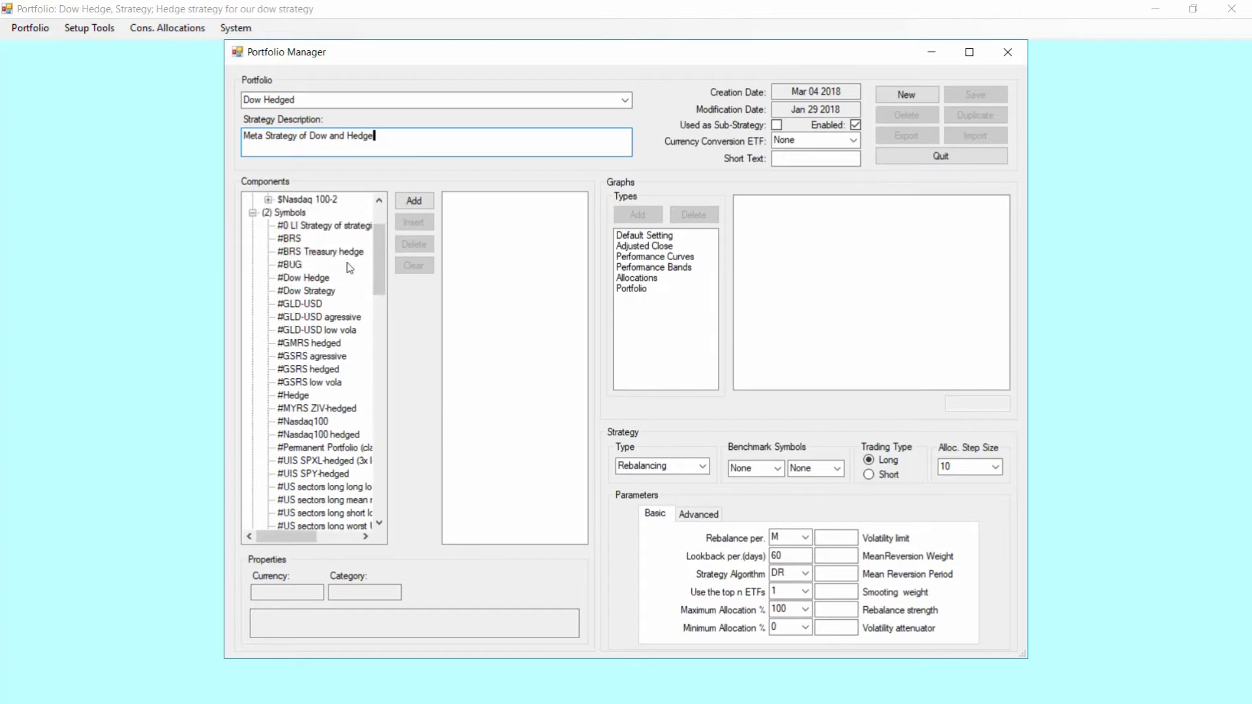
Add #Dow Strategy and #Dow Hedge as portfolio components.
{"action": "left_click", "coordinate": [297, 279]}
{"action": "left_click", "coordinate": [303, 291]}
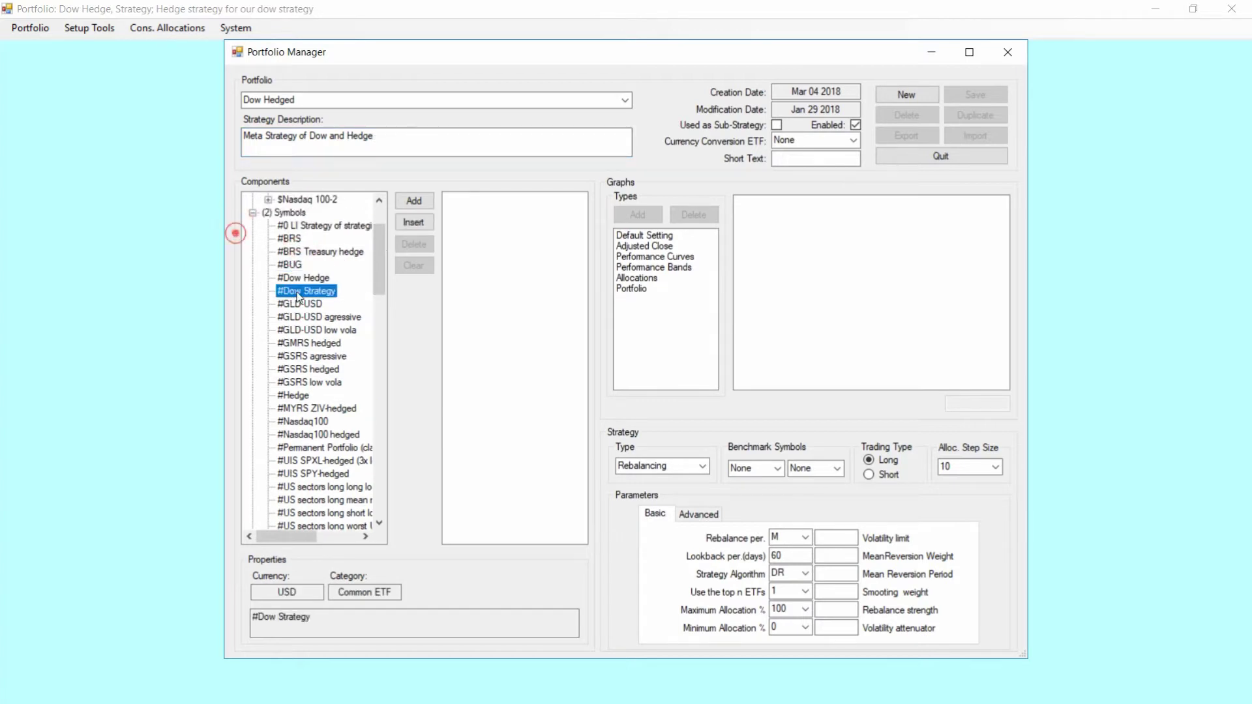
{"action": "left_click", "coordinate": [406, 202]}
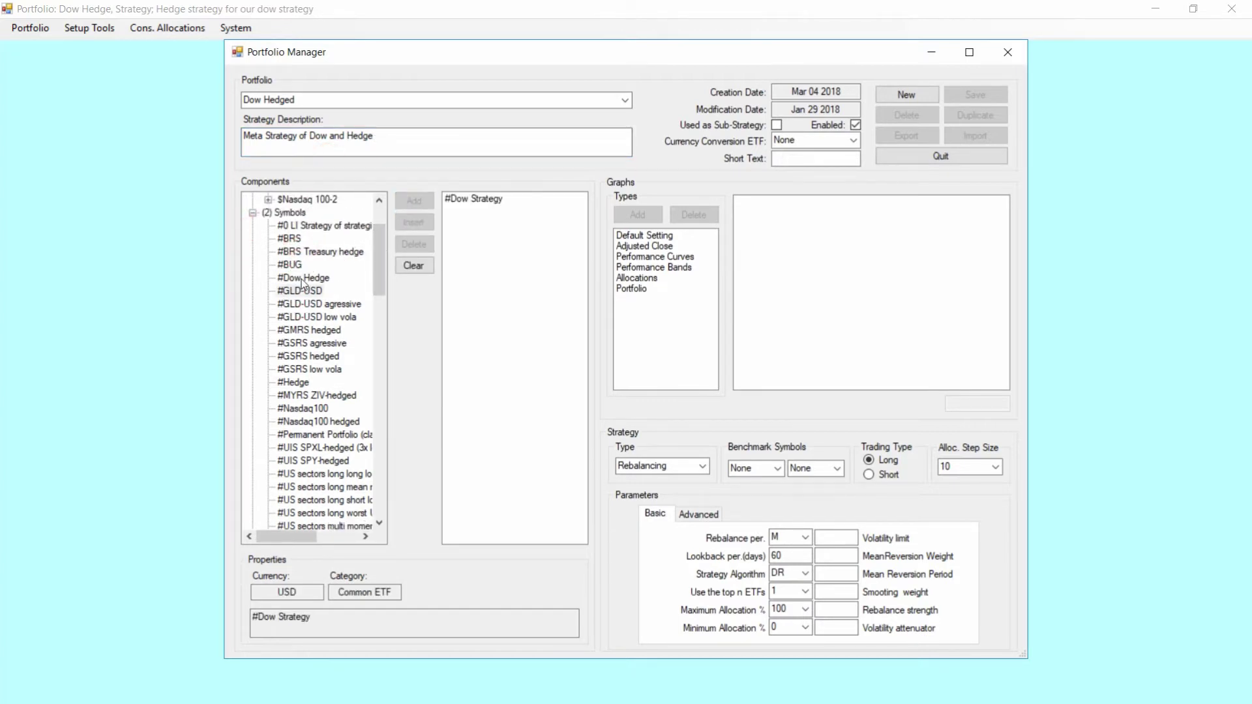
{"action": "left_click", "coordinate": [303, 278]}
{"action": "left_click", "coordinate": [417, 202]}
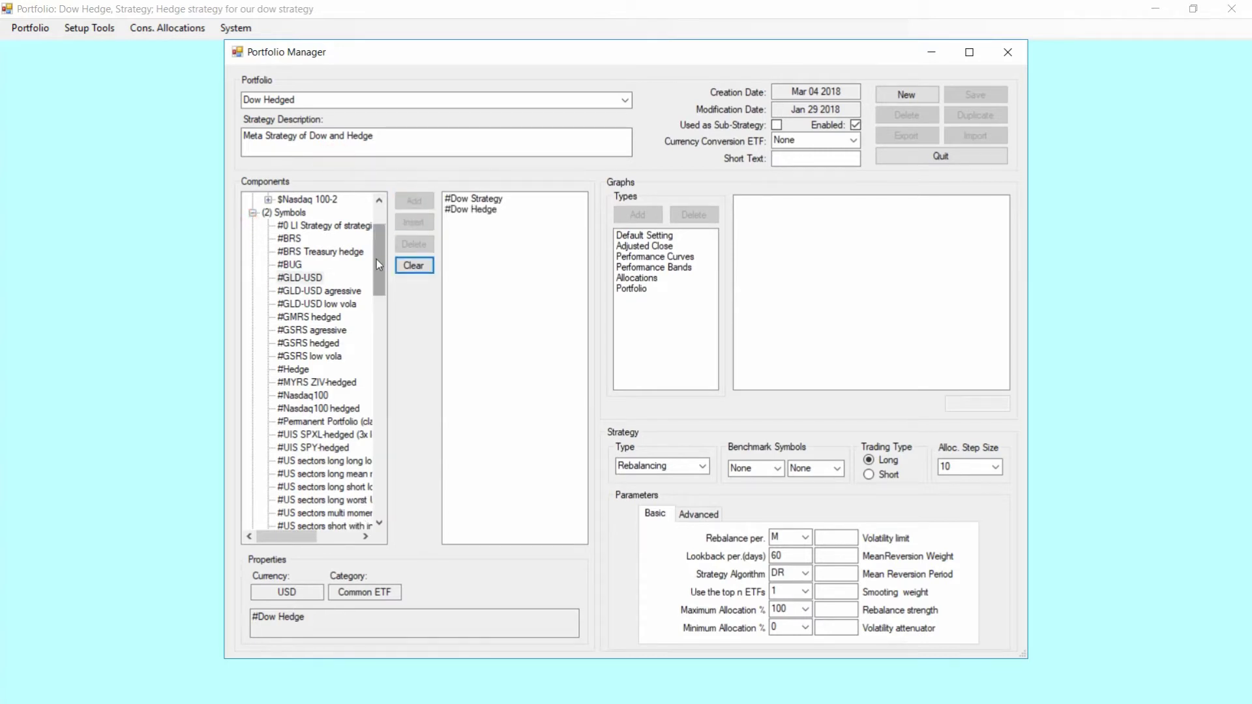
Add SPY and DIA as components and apply the Default Setting graph type.
{"action": "left_click_drag", "start_coordinate": [376, 259], "coordinate": [397, 441]}
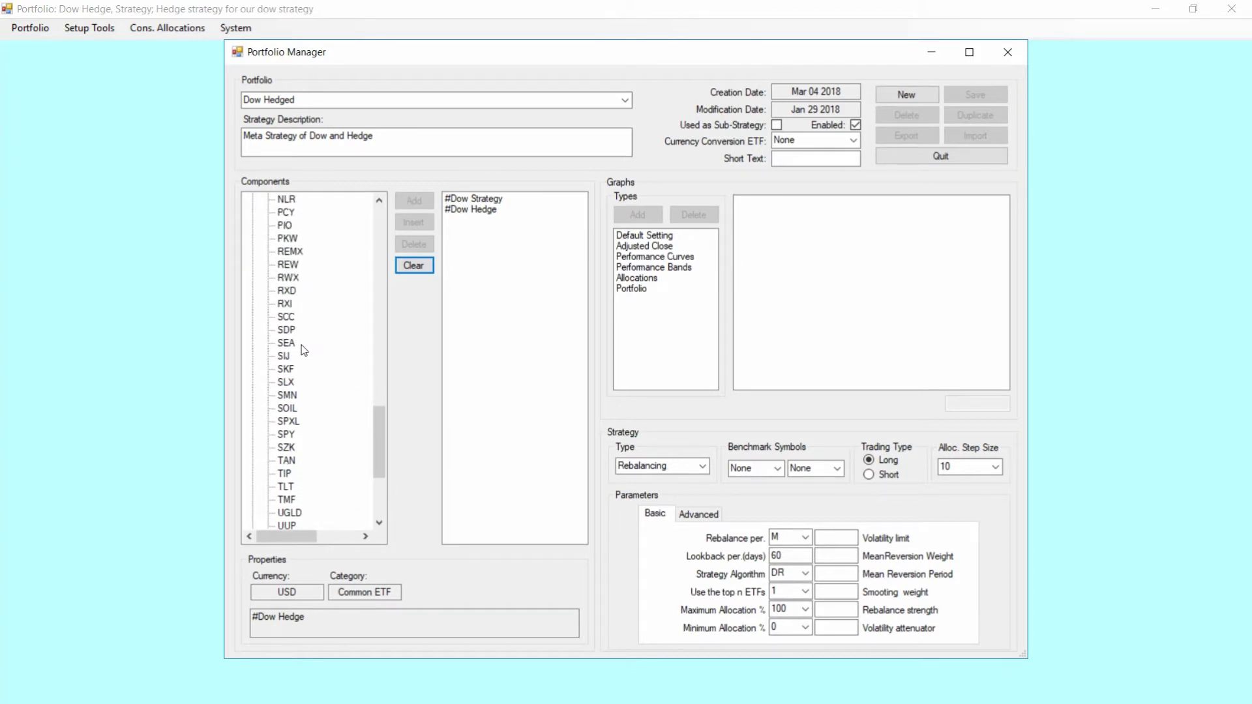
{"action": "left_click", "coordinate": [287, 434]}
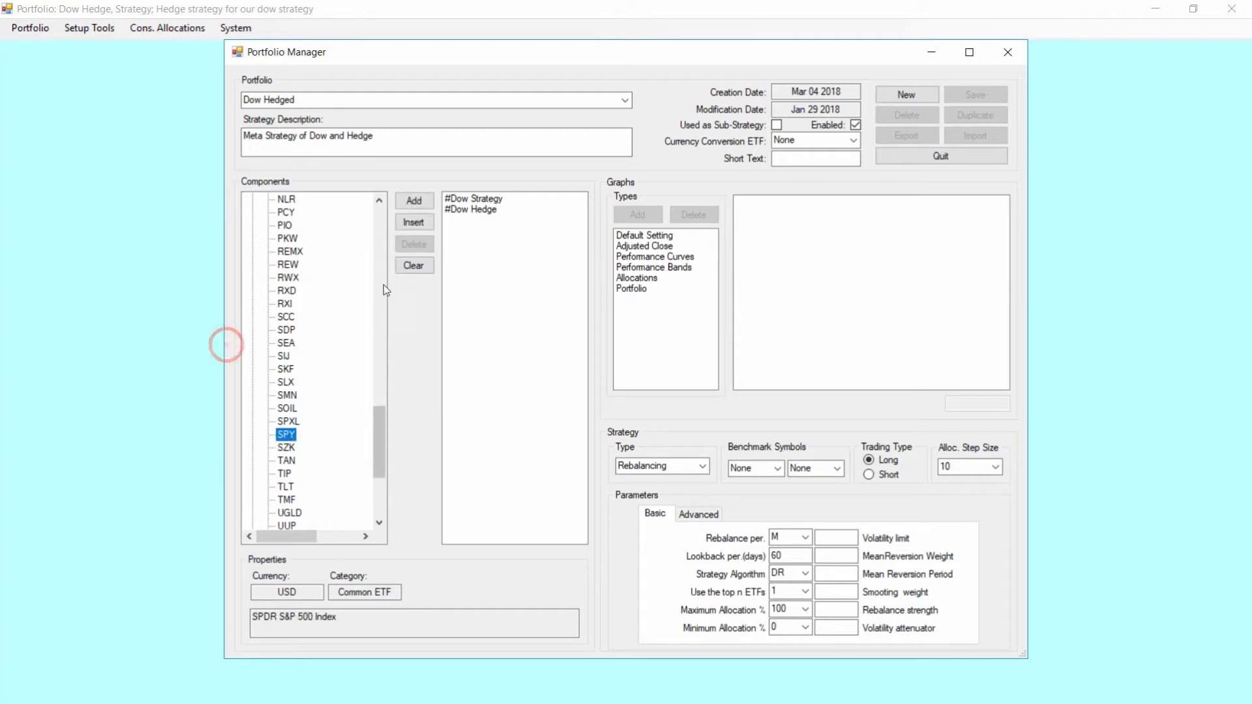
{"action": "left_click", "coordinate": [411, 201]}
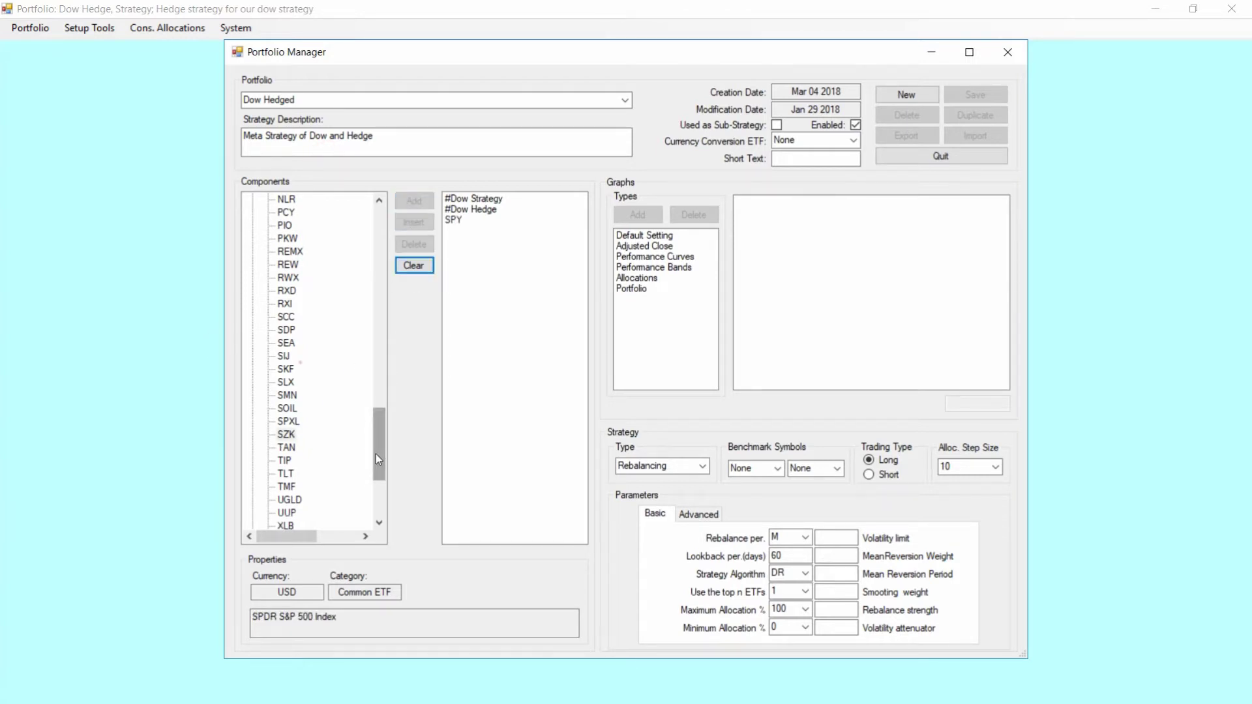
{"action": "left_click_drag", "start_coordinate": [375, 453], "coordinate": [382, 353]}
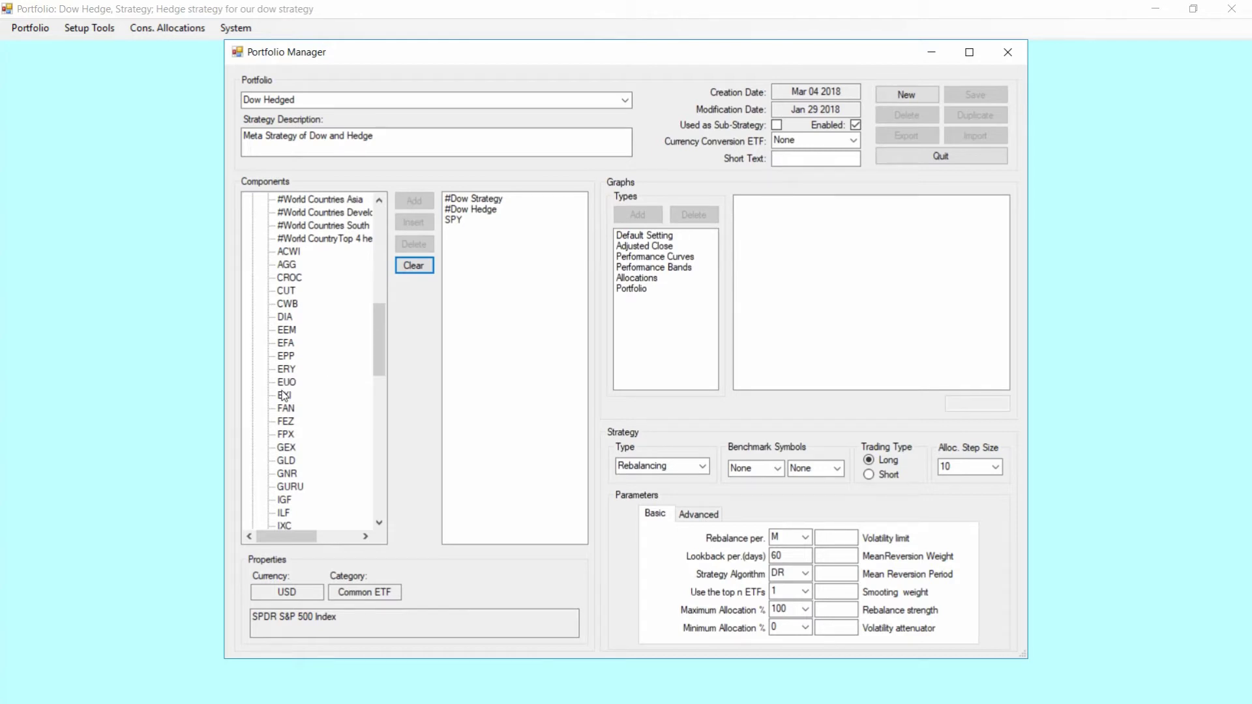
{"action": "left_click", "coordinate": [285, 317]}
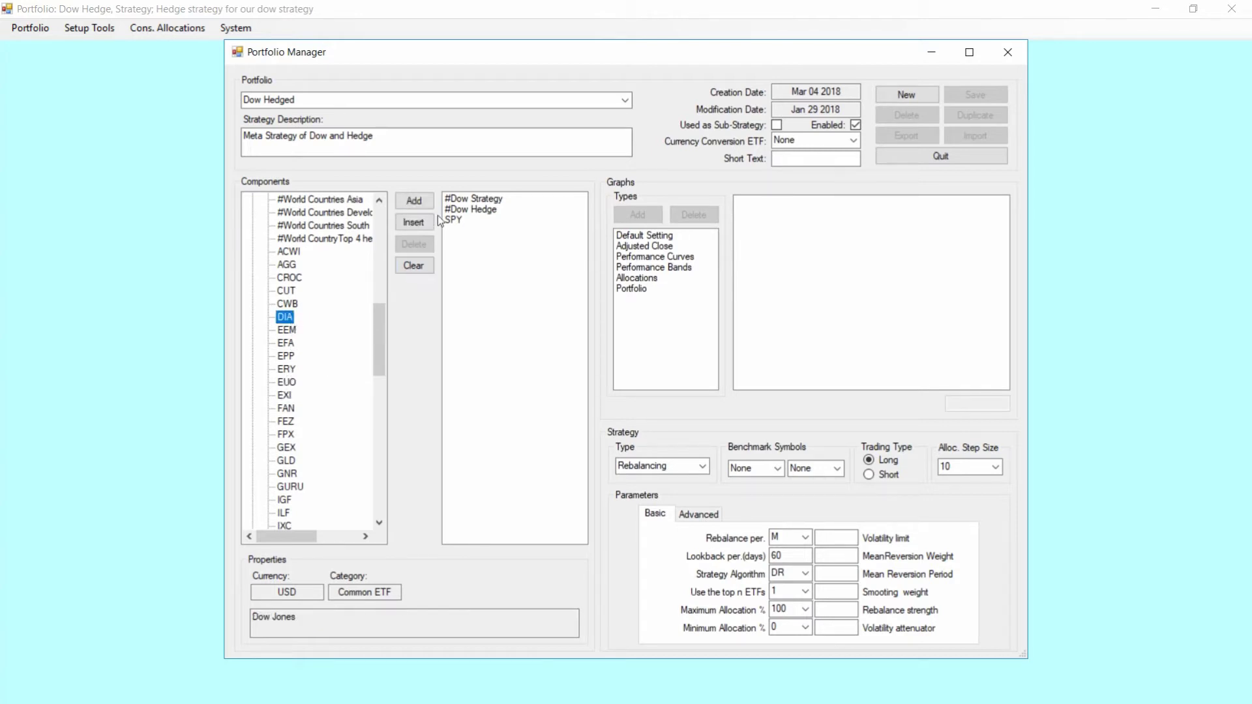
{"action": "left_click", "coordinate": [421, 201]}
{"action": "left_click", "coordinate": [637, 235]}
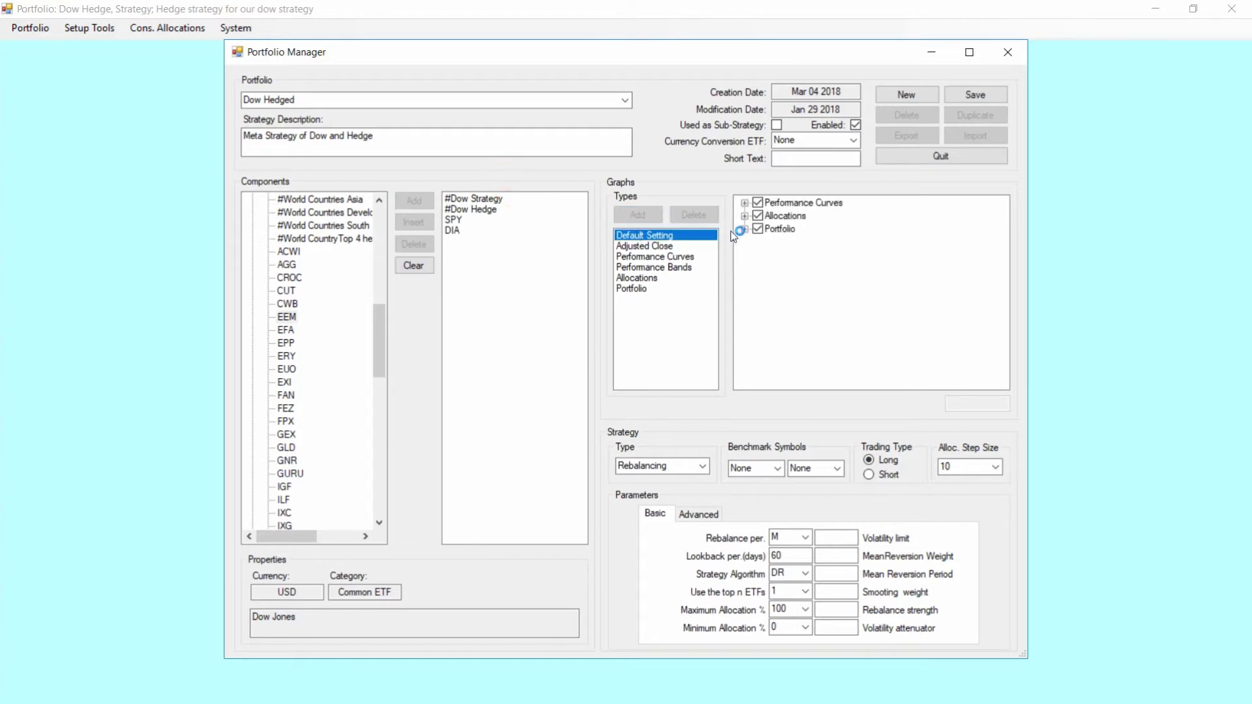
Hide SPY and DIA from the portfolio chart in the per-component chart options.
{"action": "left_click", "coordinate": [744, 229]}
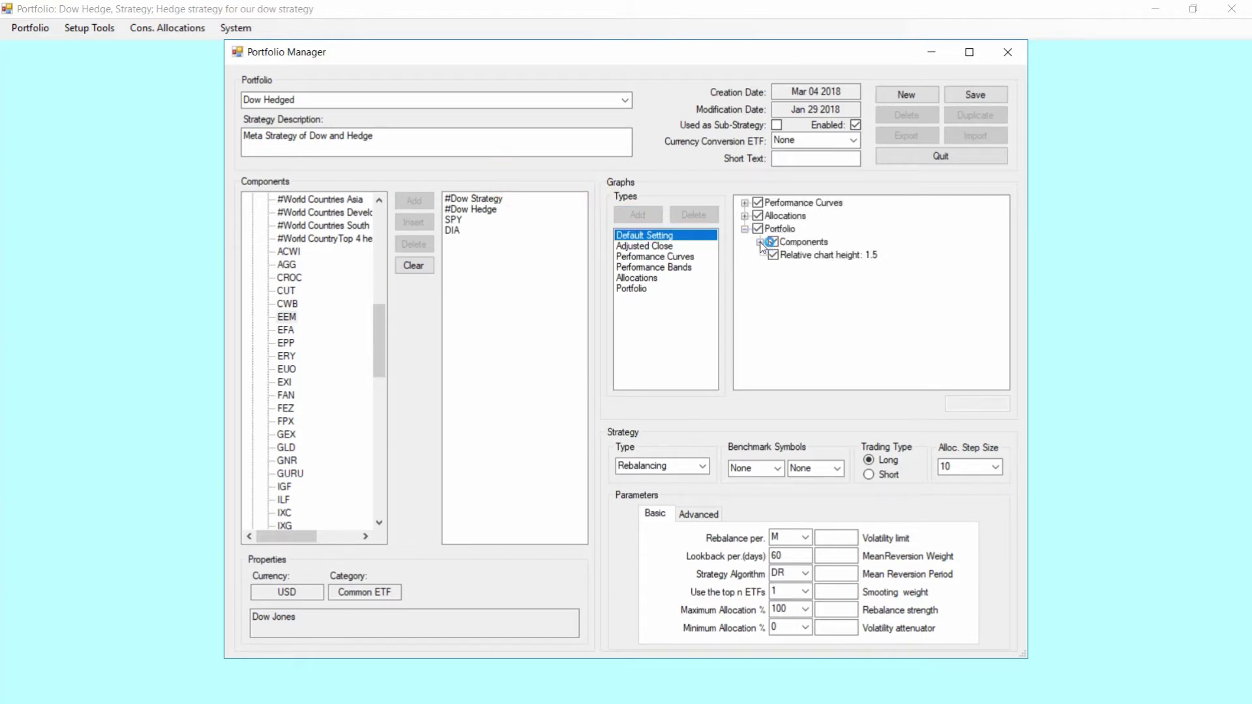
{"action": "left_click", "coordinate": [760, 243]}
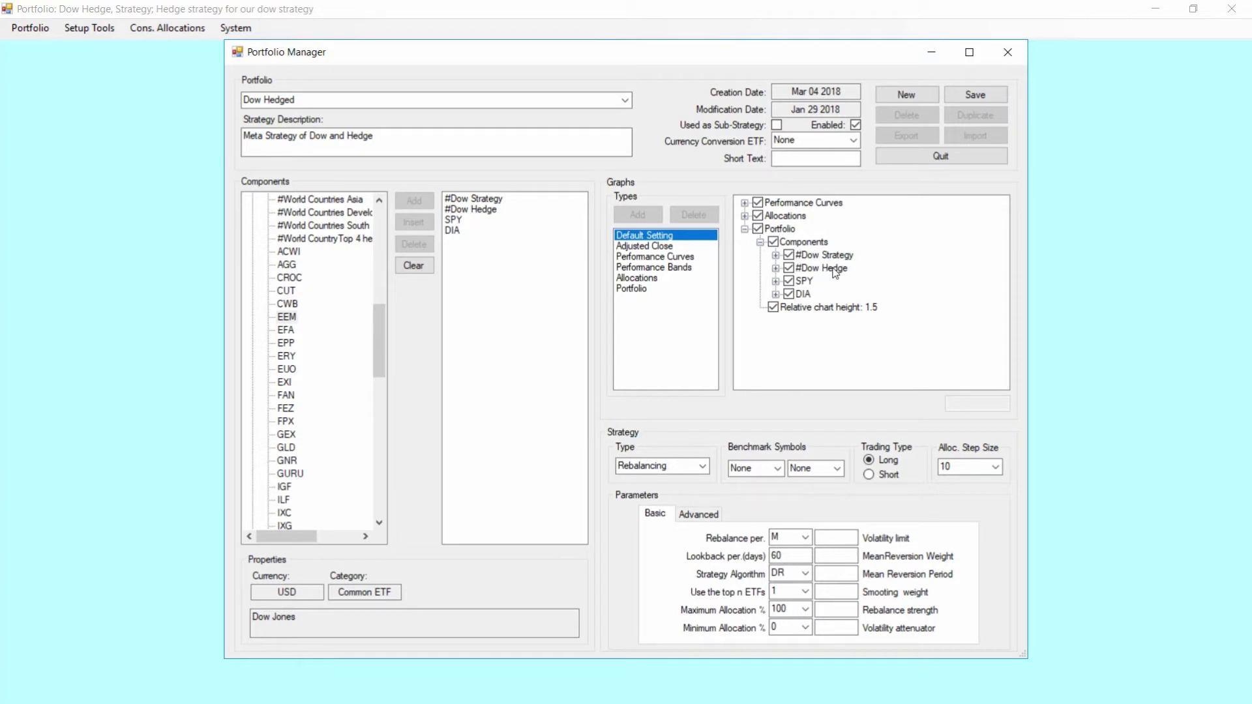
{"action": "left_click", "coordinate": [789, 282]}
{"action": "left_click", "coordinate": [789, 294]}
Set DIA and SPY as the benchmark symbols and save the portfolio.
{"action": "left_click", "coordinate": [778, 468]}
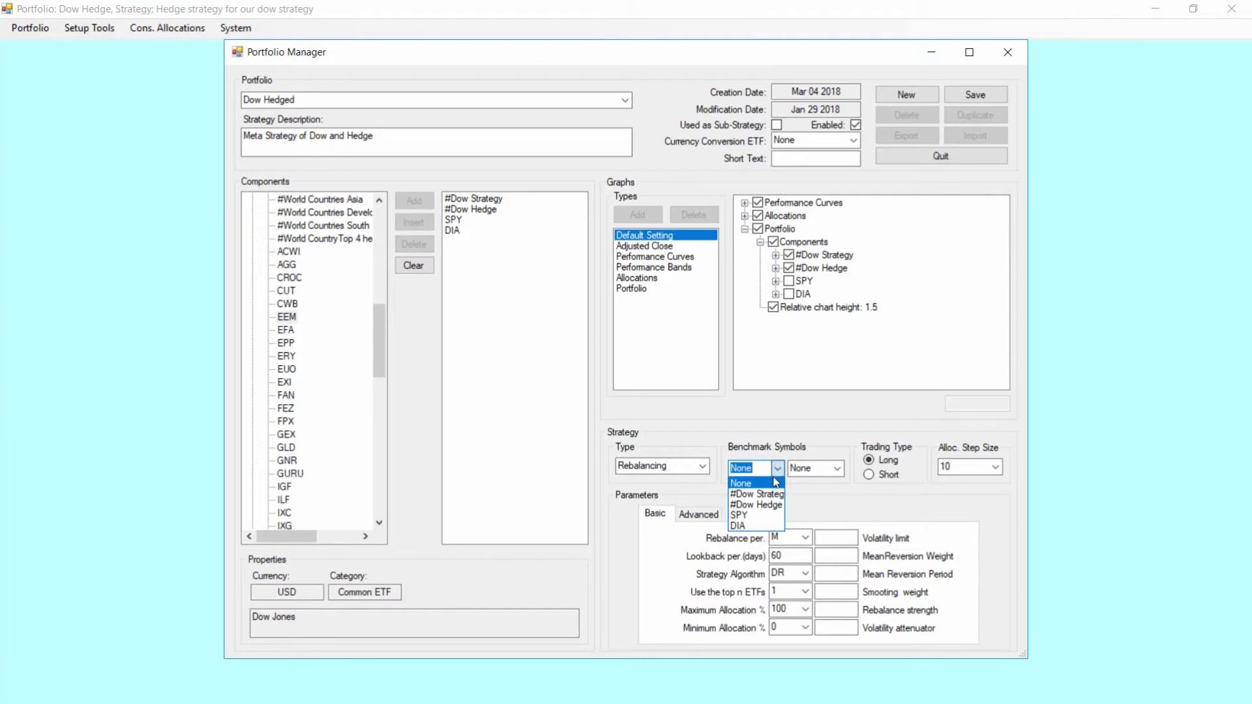
{"action": "left_click", "coordinate": [743, 526]}
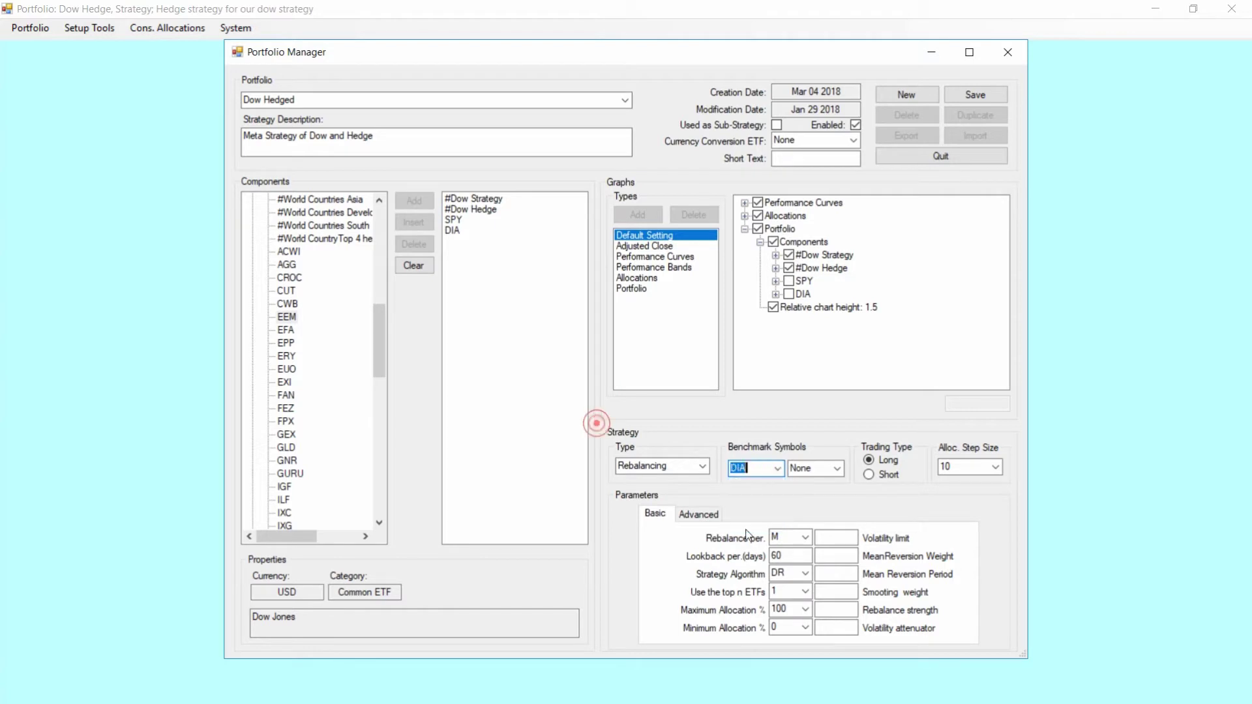
{"action": "left_click", "coordinate": [837, 468]}
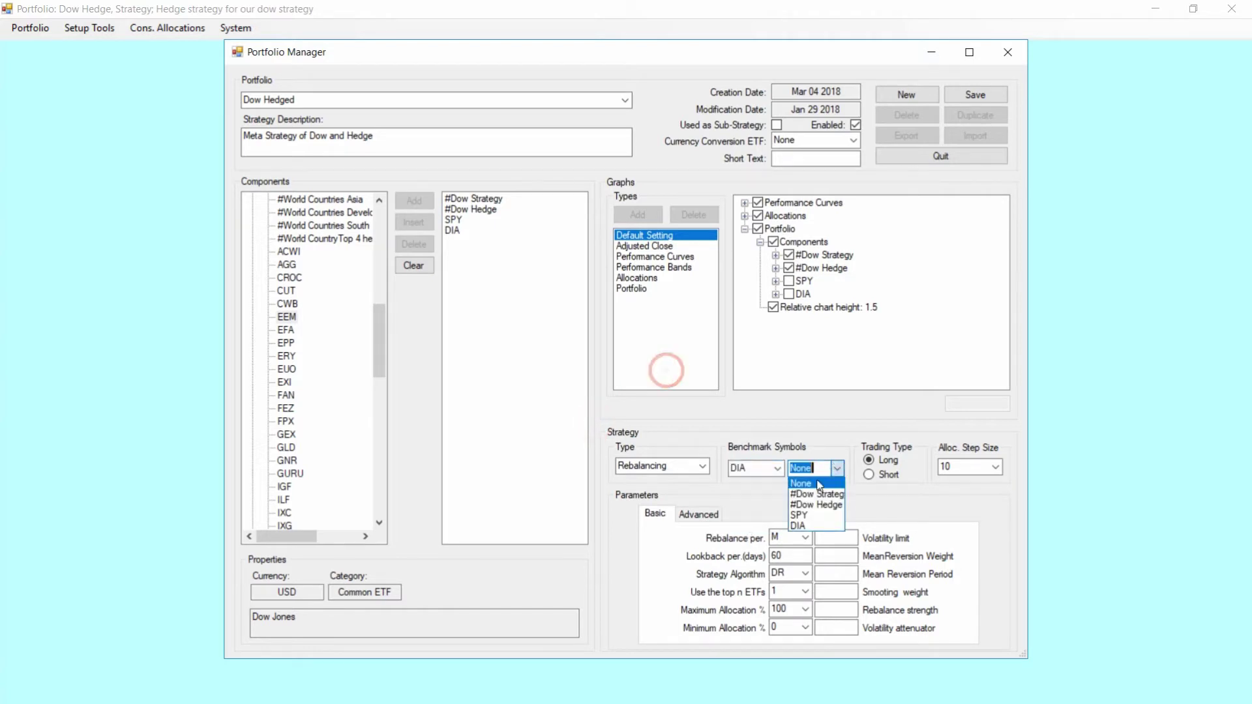
{"action": "left_click", "coordinate": [800, 514]}
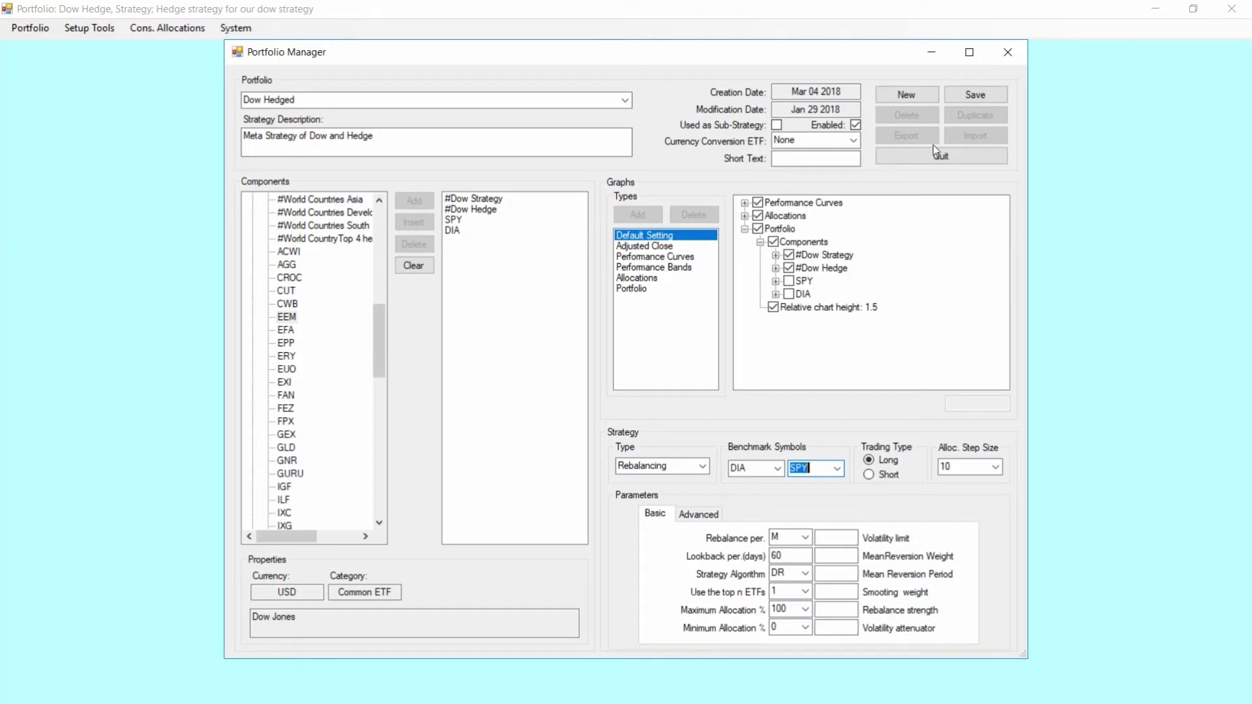
{"action": "left_click", "coordinate": [974, 95]}
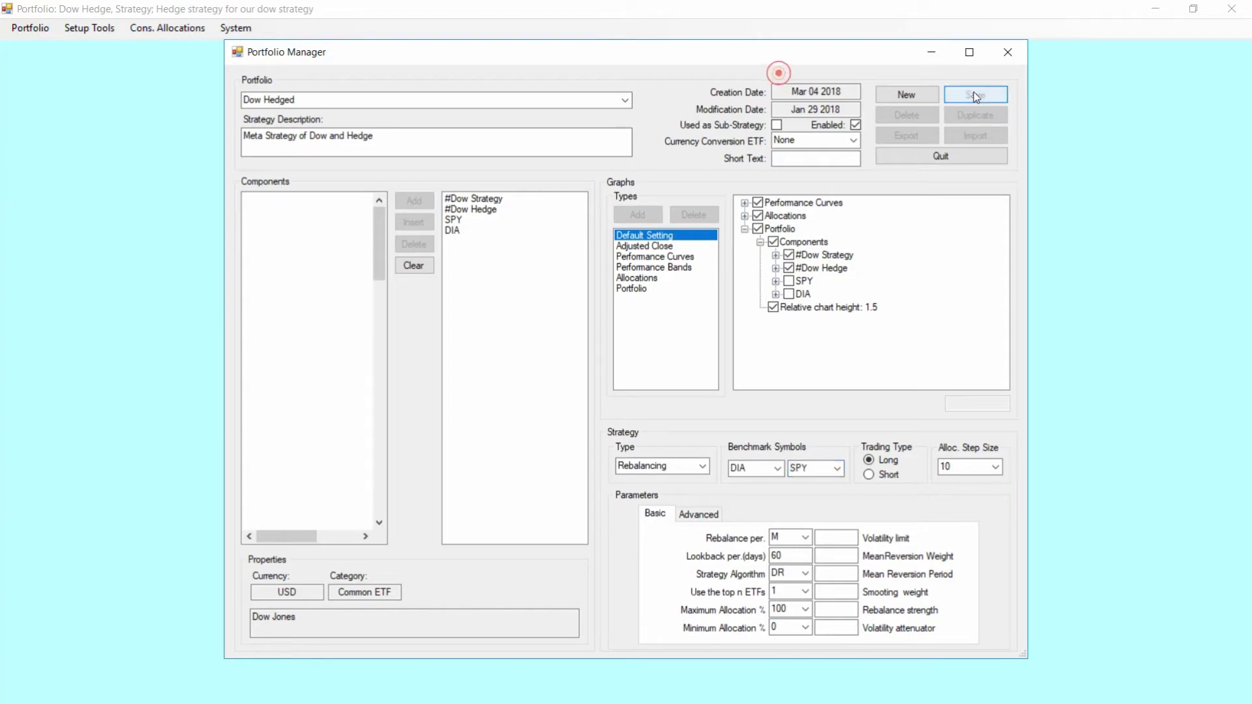
Quit Portfolio Manager to show the Dow Hedged backtest with 12.125 CAGR.
{"action": "left_click", "coordinate": [948, 156]}
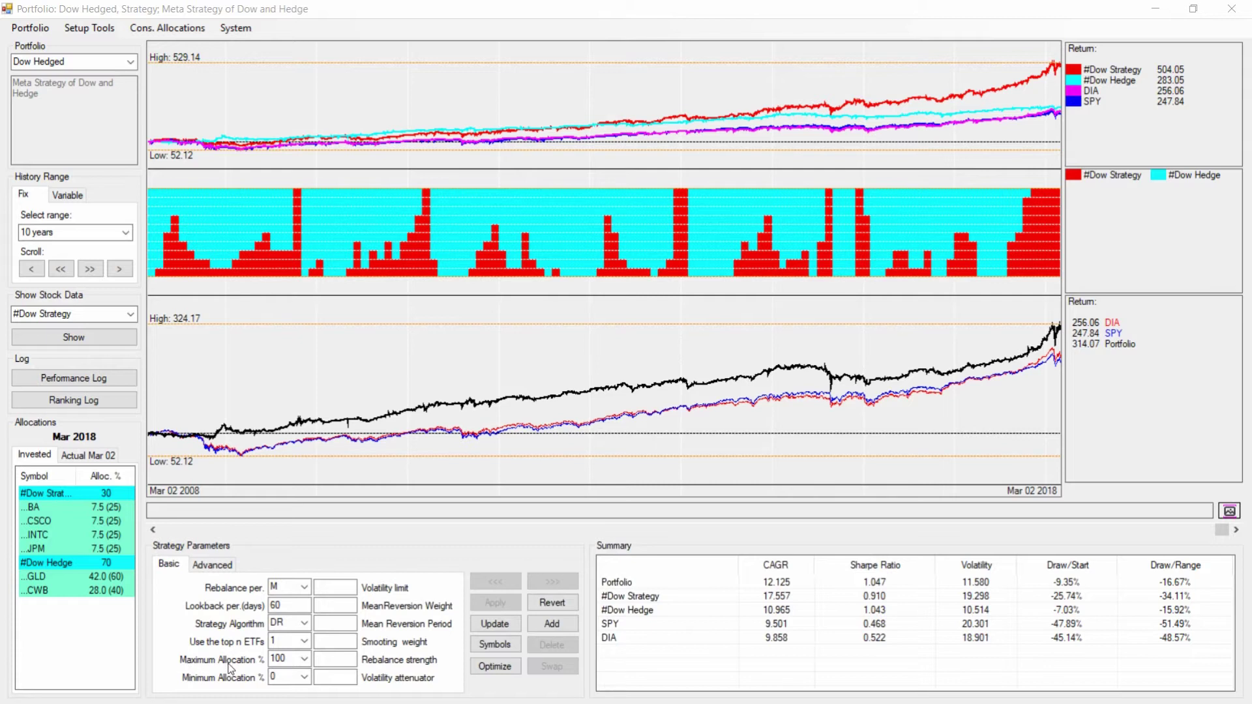
Set maximum allocation to 80% and minimum to 20%, then apply the backtest.
{"action": "left_click", "coordinate": [305, 660]}
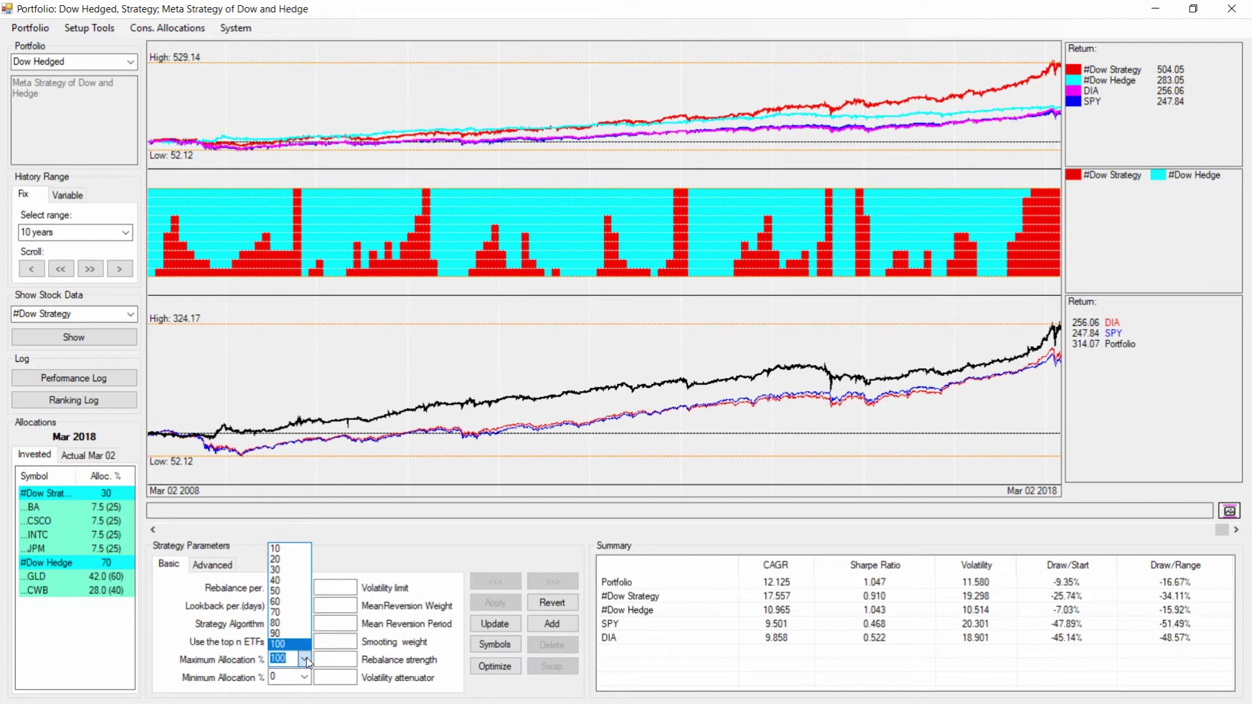
{"action": "left_click", "coordinate": [287, 623]}
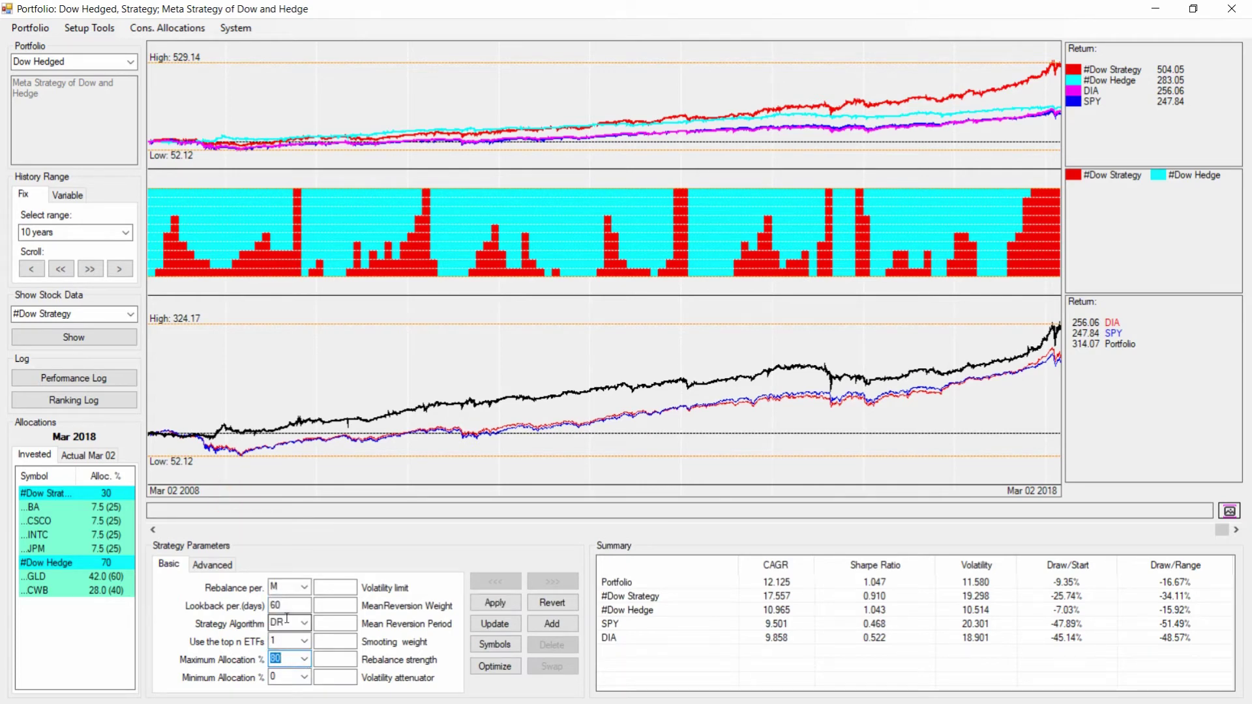
{"action": "left_click", "coordinate": [304, 678]}
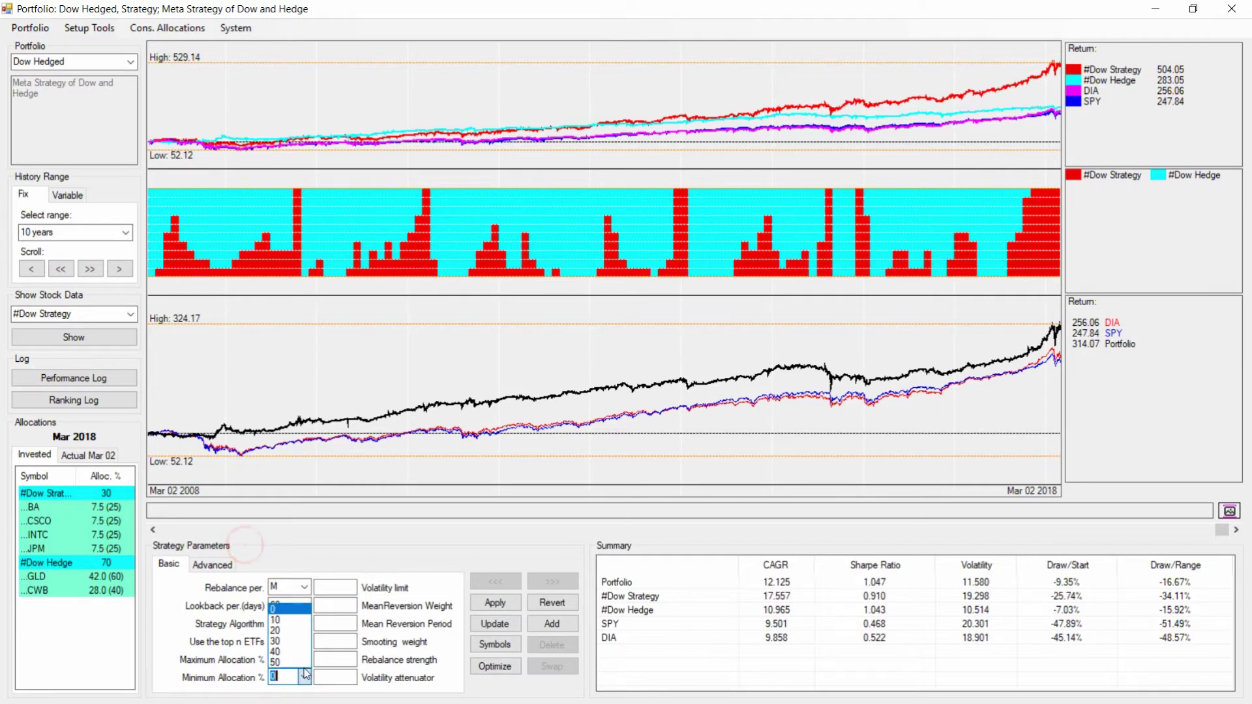
{"action": "left_click", "coordinate": [295, 631]}
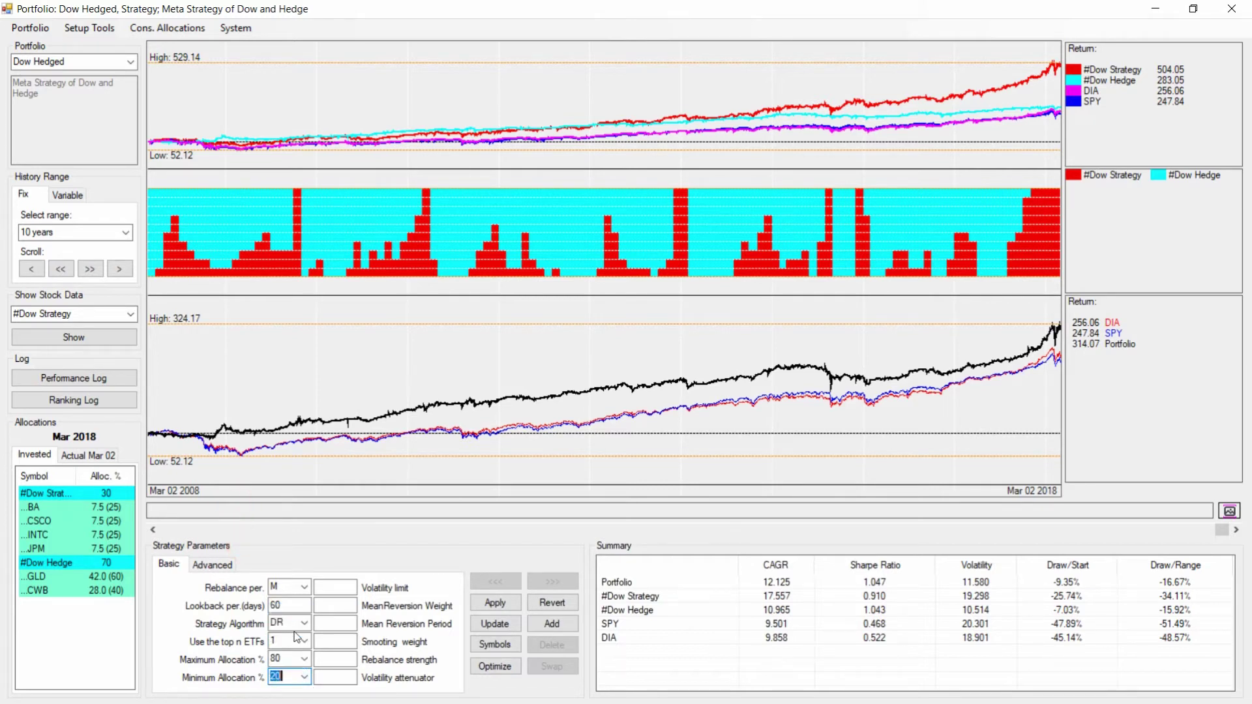
{"action": "left_click", "coordinate": [494, 604]}
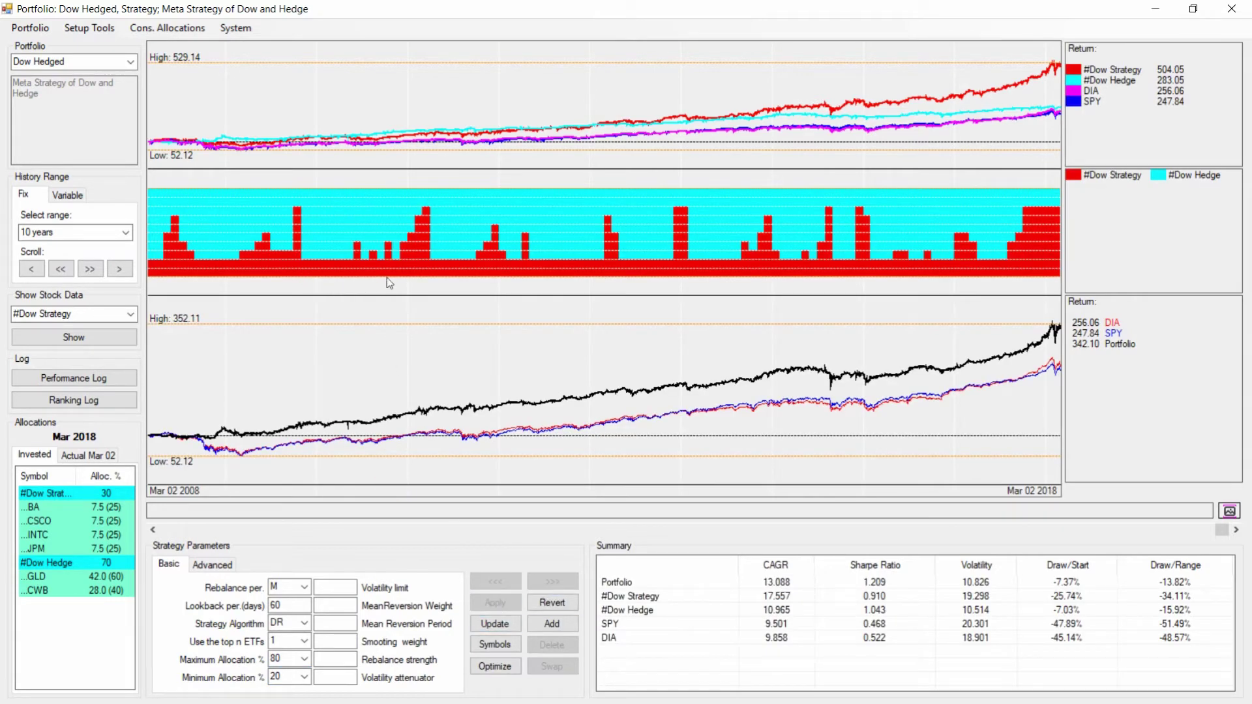
Switch the strategy algorithm to SR with the top 2 ETFs and reapply.
{"action": "left_click", "coordinate": [303, 625]}
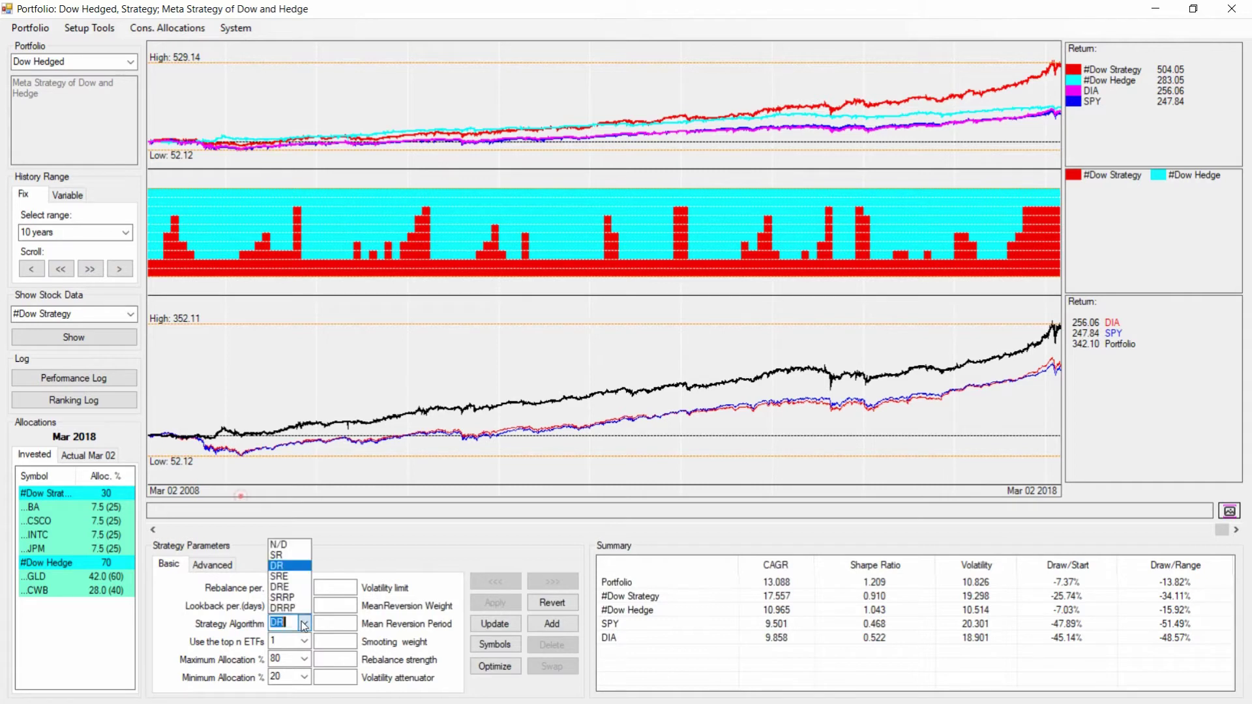
{"action": "left_click", "coordinate": [291, 555]}
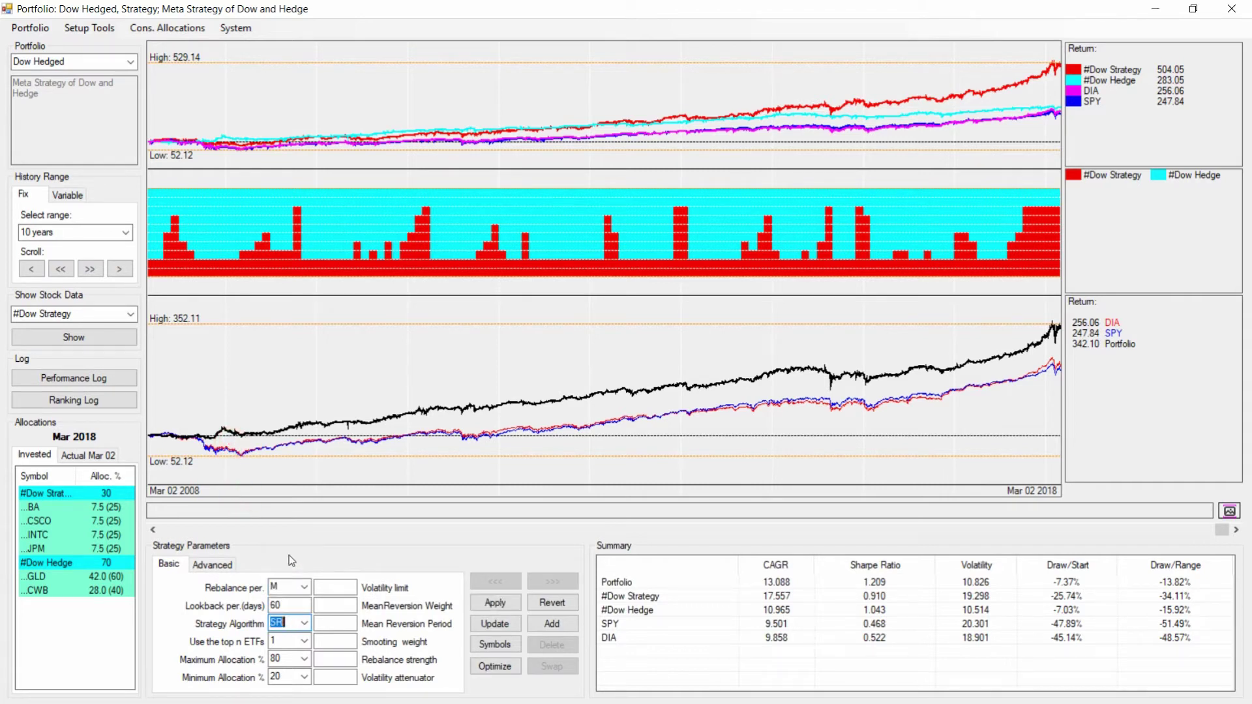
{"action": "left_click", "coordinate": [304, 641]}
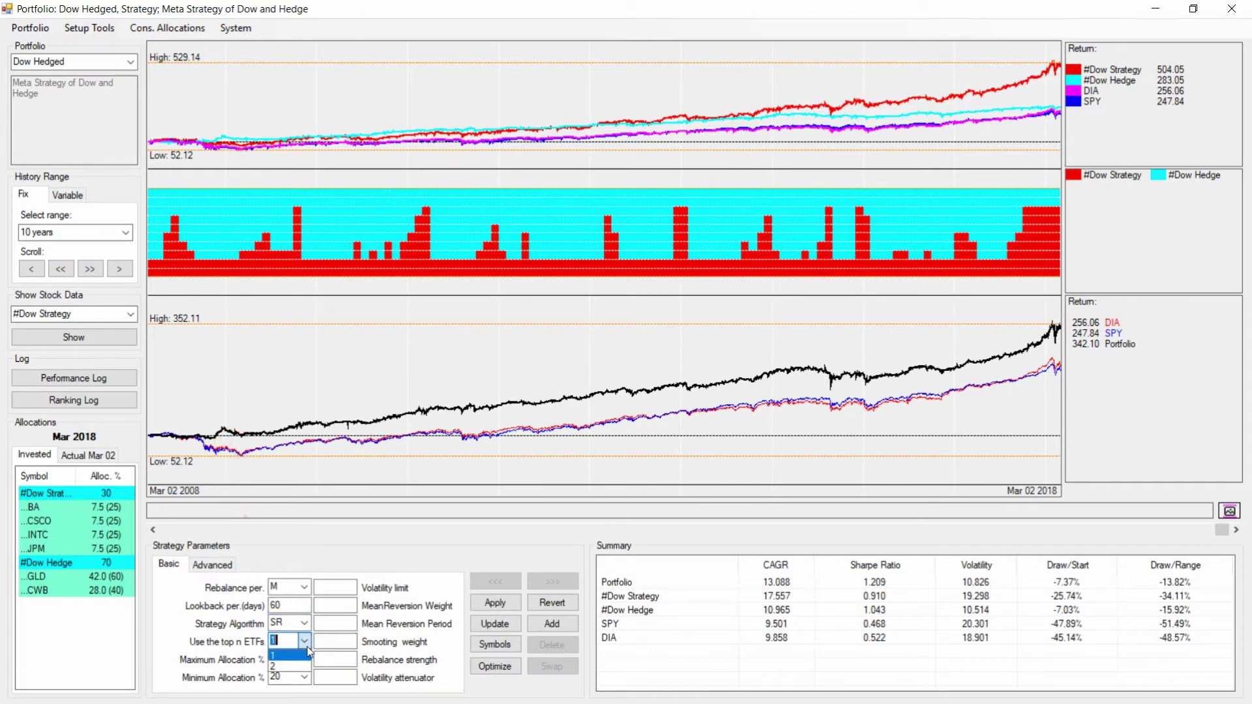
{"action": "left_click", "coordinate": [284, 664]}
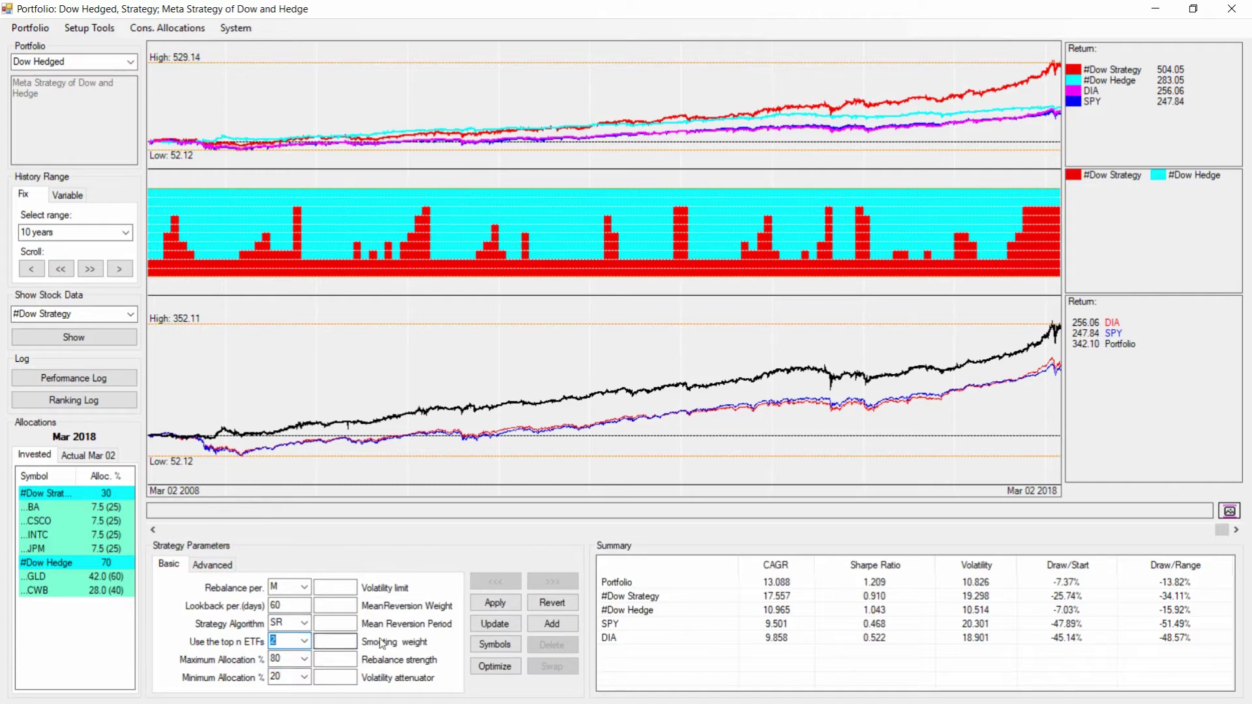
{"action": "left_click", "coordinate": [496, 601]}
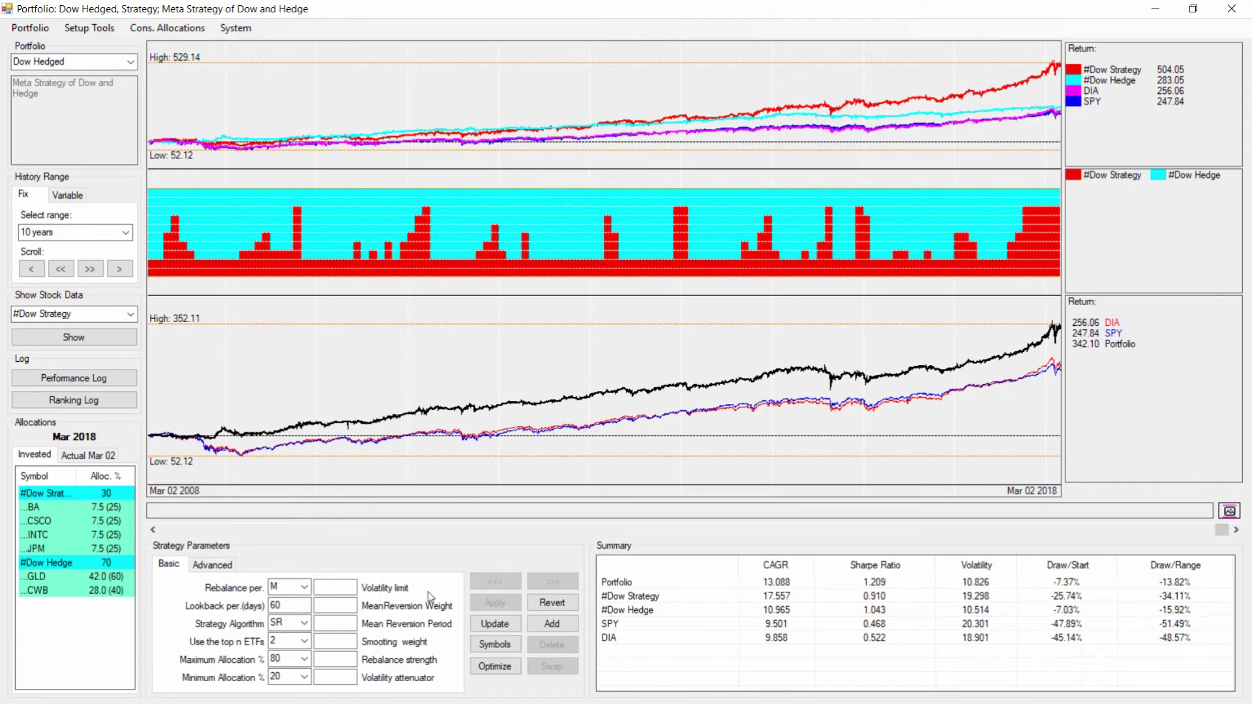
Run the optimizer for a 66-day lookback, widen it to view the Sharp Distribution, and close it.
{"action": "left_click", "coordinate": [495, 667]}
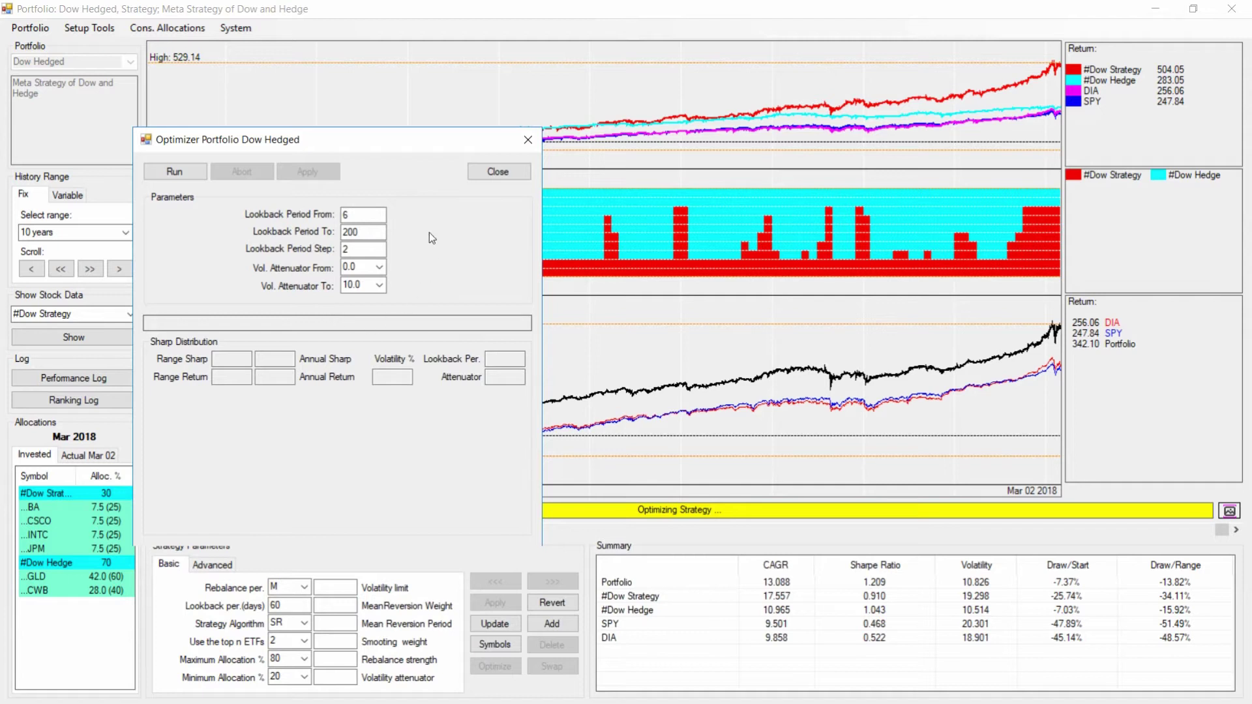
{"action": "left_click", "coordinate": [188, 174]}
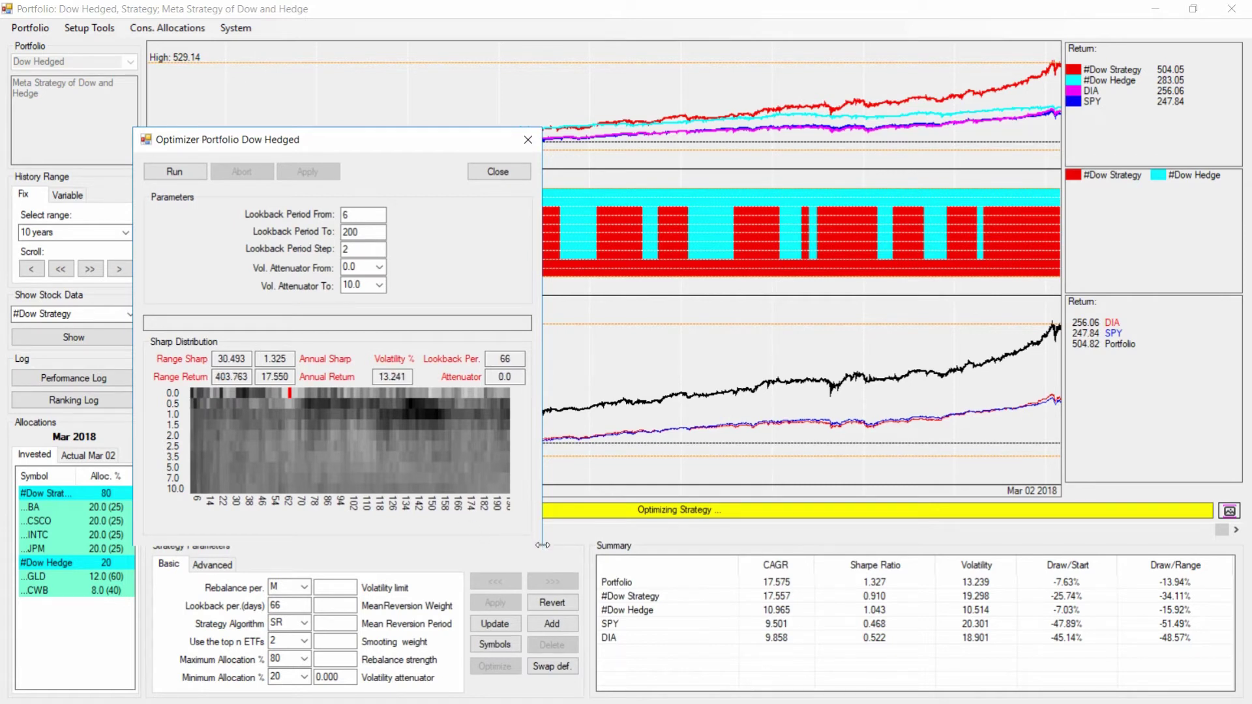
{"action": "left_click_drag", "start_coordinate": [542, 549], "coordinate": [1119, 562]}
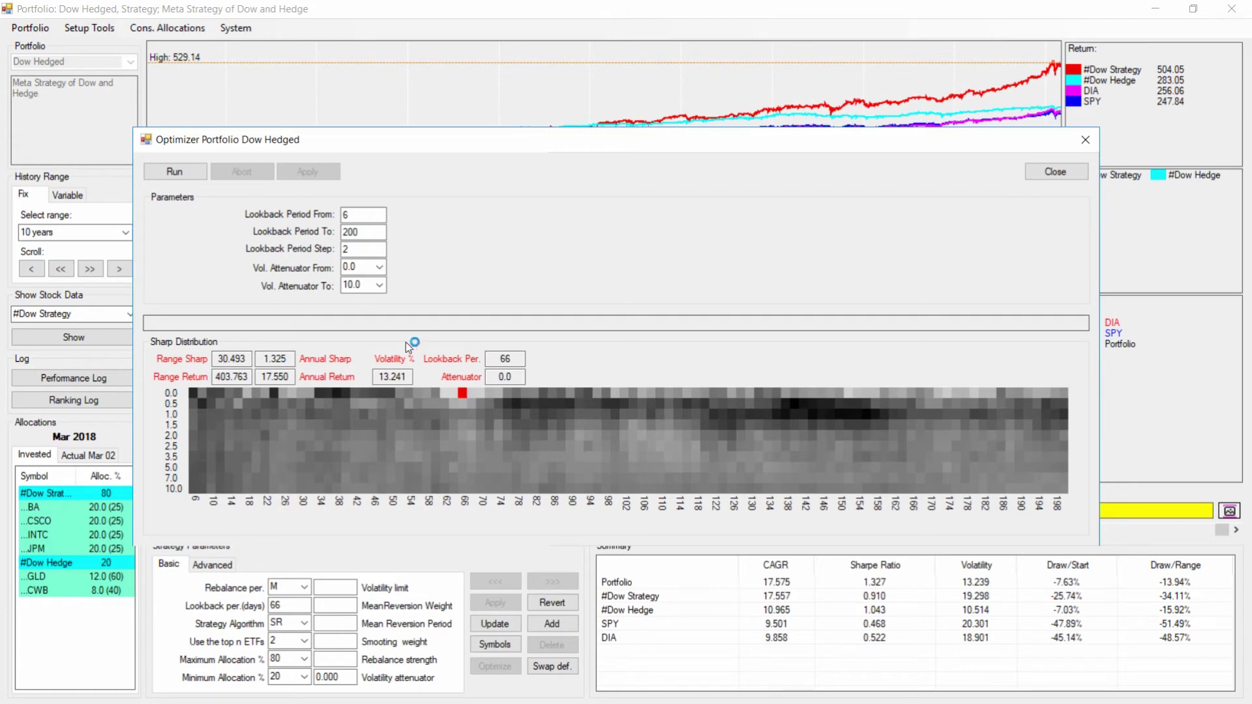
{"action": "left_click", "coordinate": [1066, 170]}
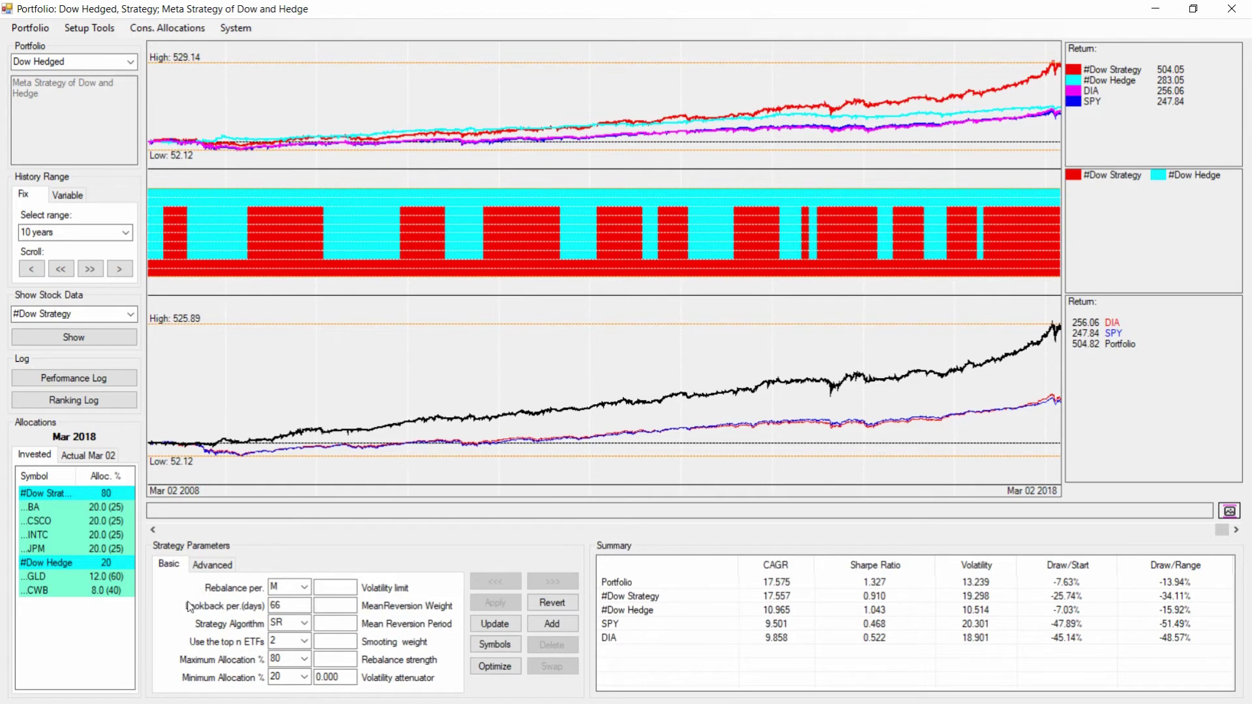
{"action": "left_click", "coordinate": [351, 677]}
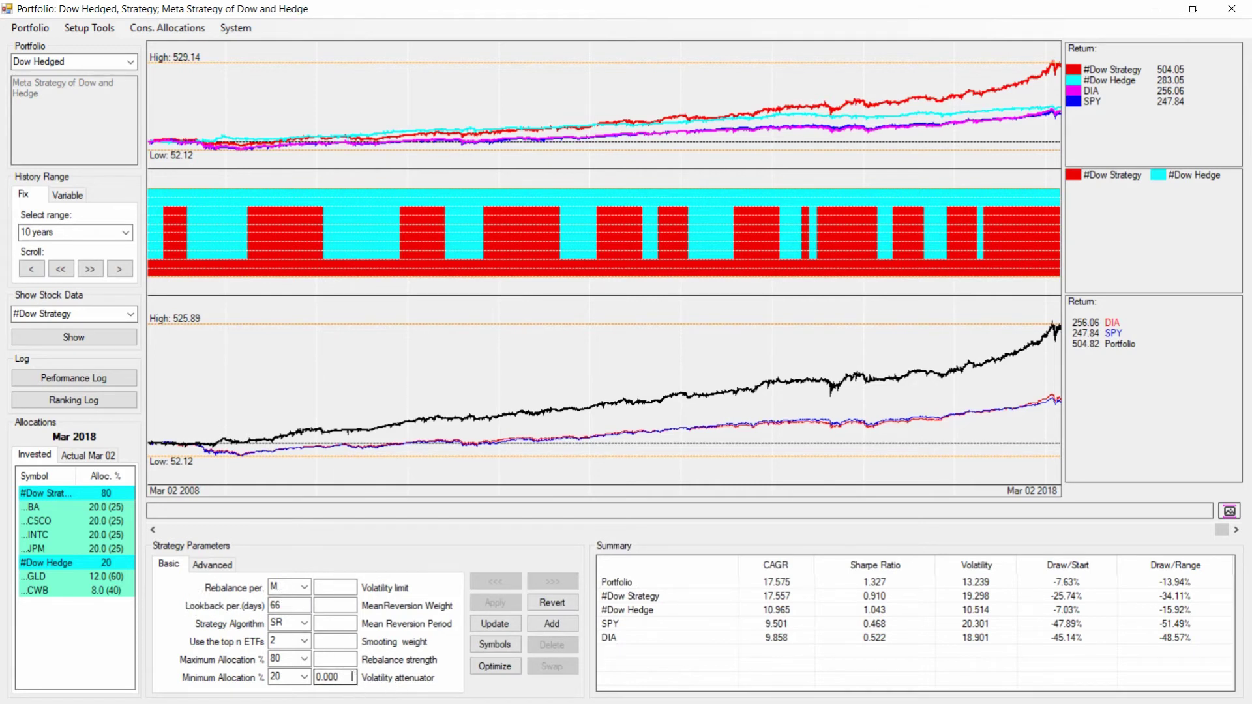